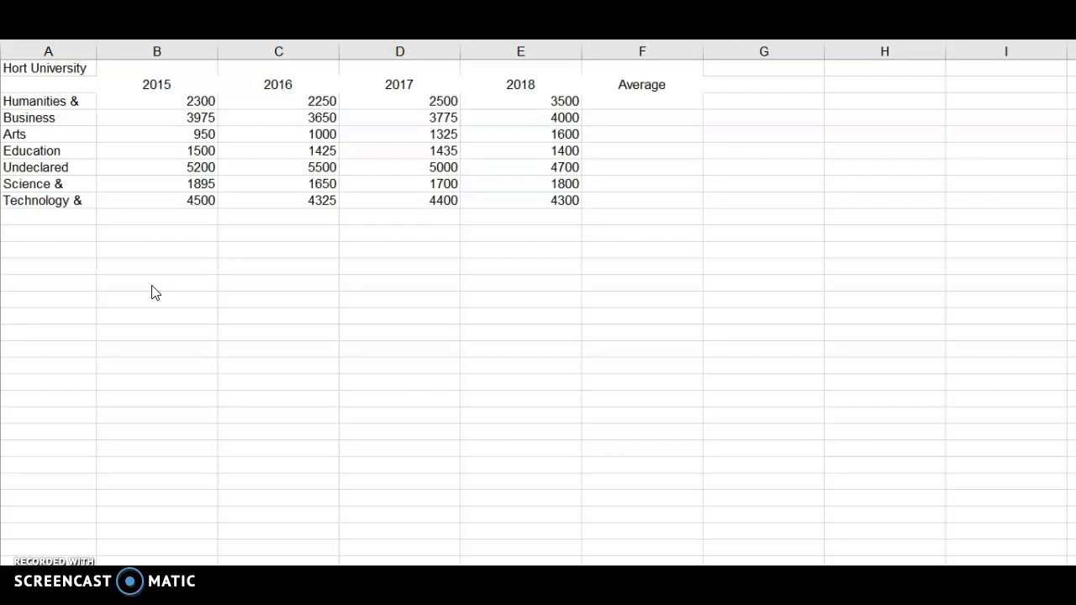
click(152, 292)
click(399, 482)
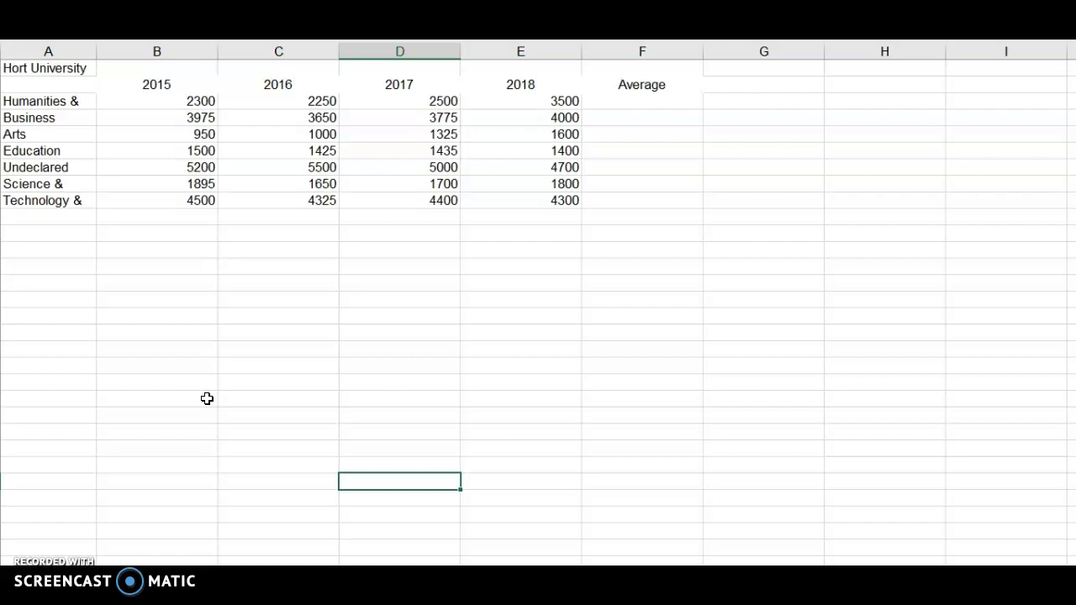
right_click(49, 72)
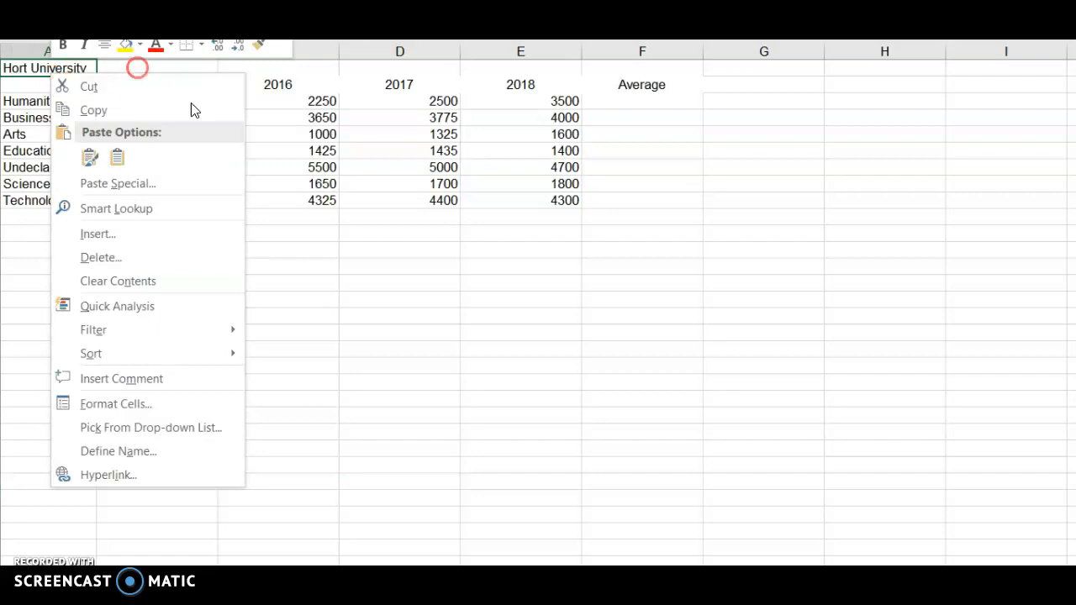
click(480, 291)
Step: Merge and center the worksheet title across A1:F1
drag(50, 69, 636, 65)
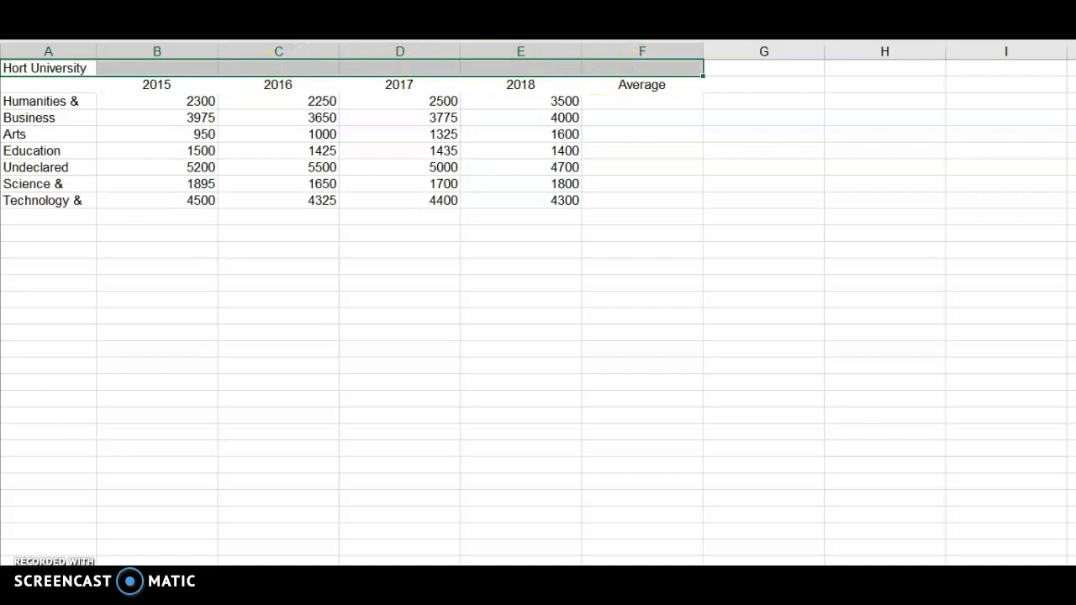
key(alt+h)
key(m)
key(c)
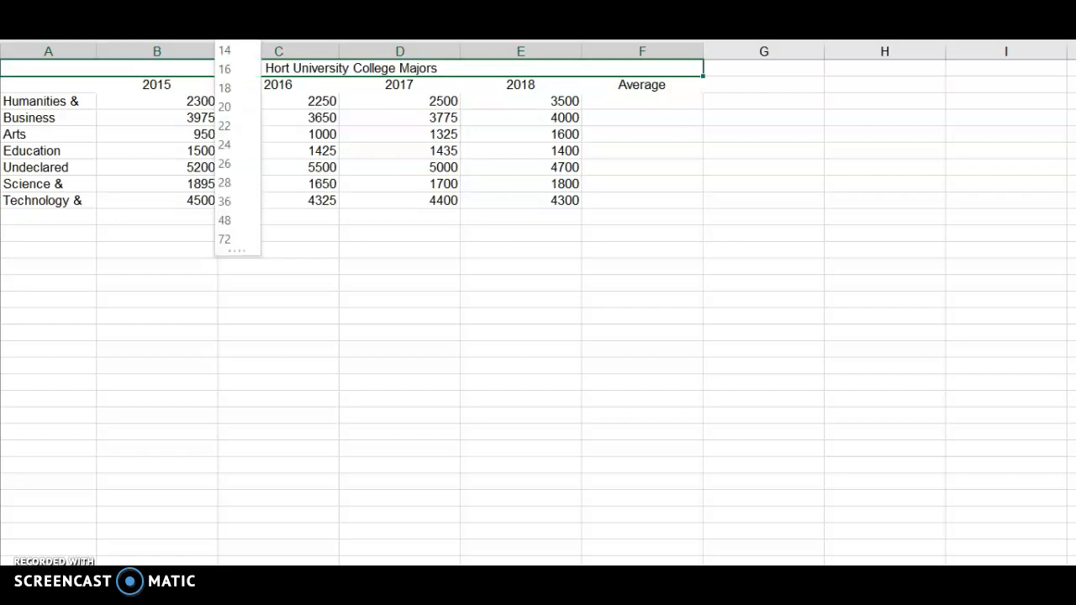
Step: Format the merged title in the Adobe Gothic Std B font at size 18
click(231, 85)
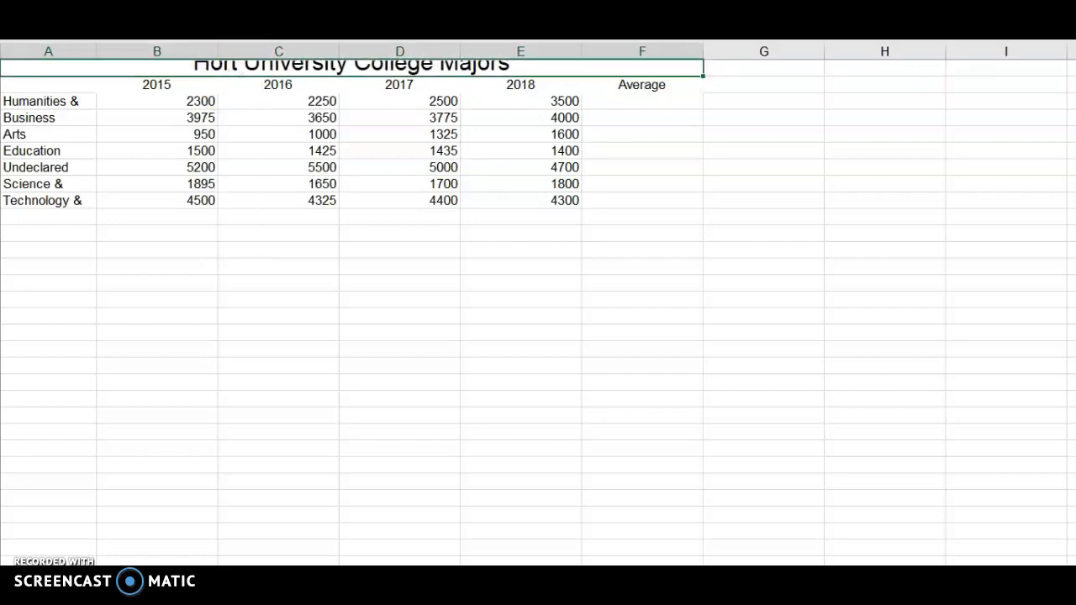
click(210, 40)
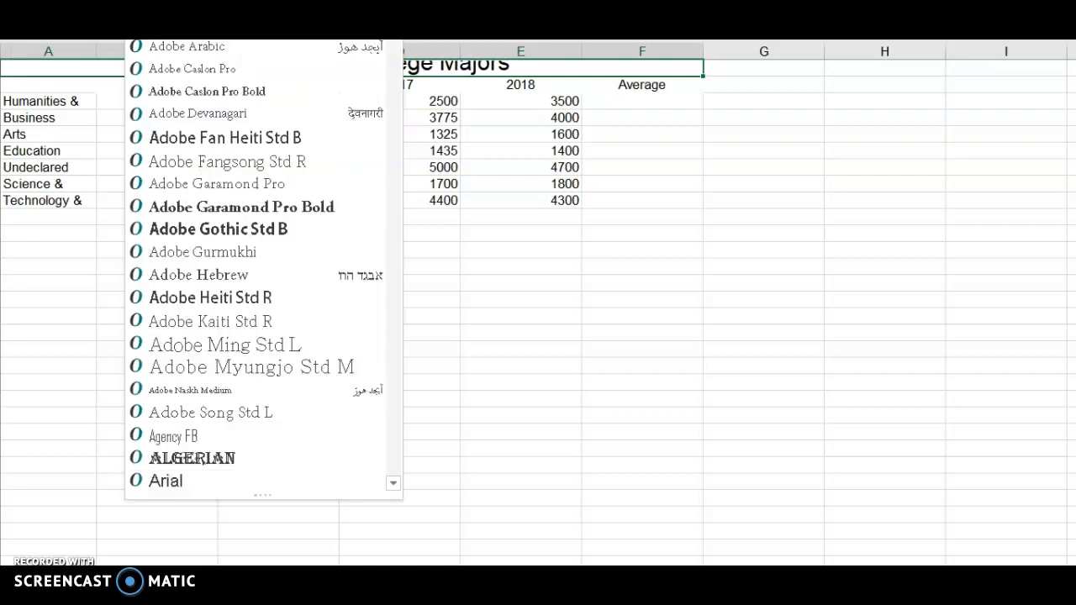
click(182, 227)
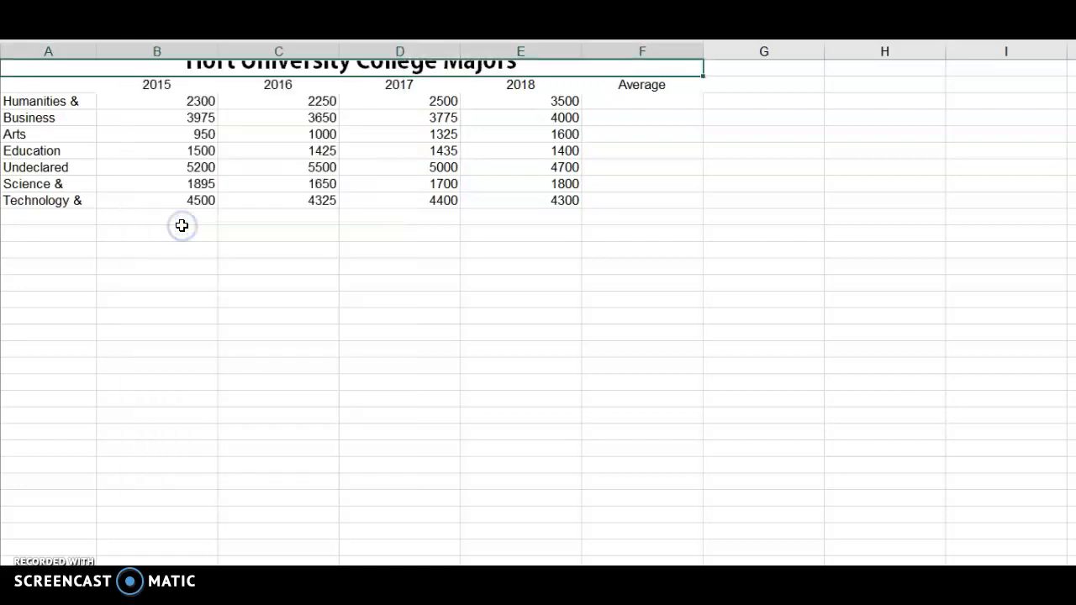
click(205, 133)
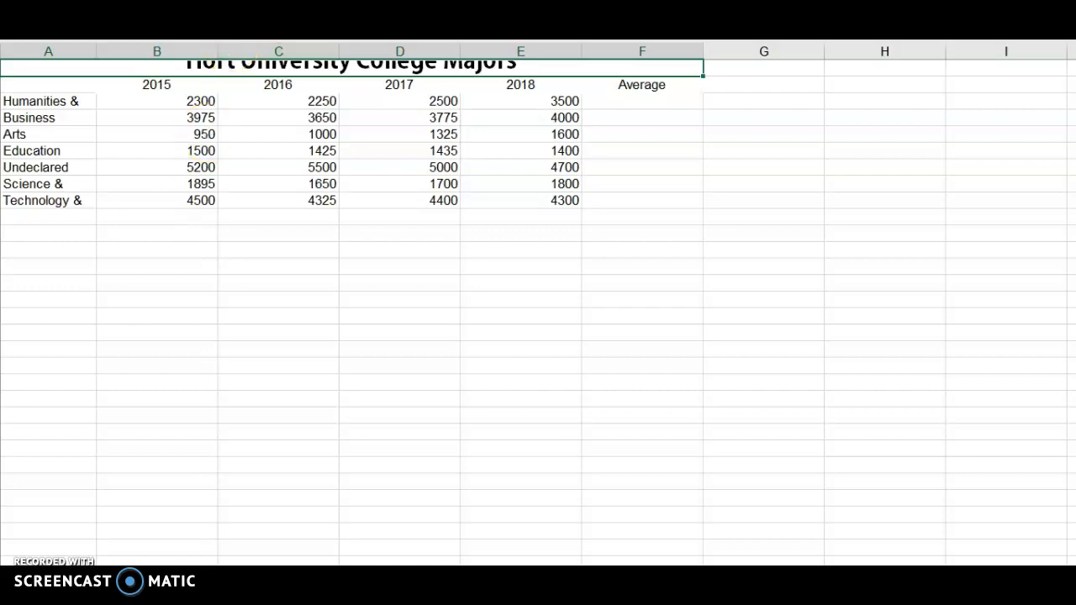
Step: Color the title text orange and increase the height of row 1 to fit the title
click(296, 40)
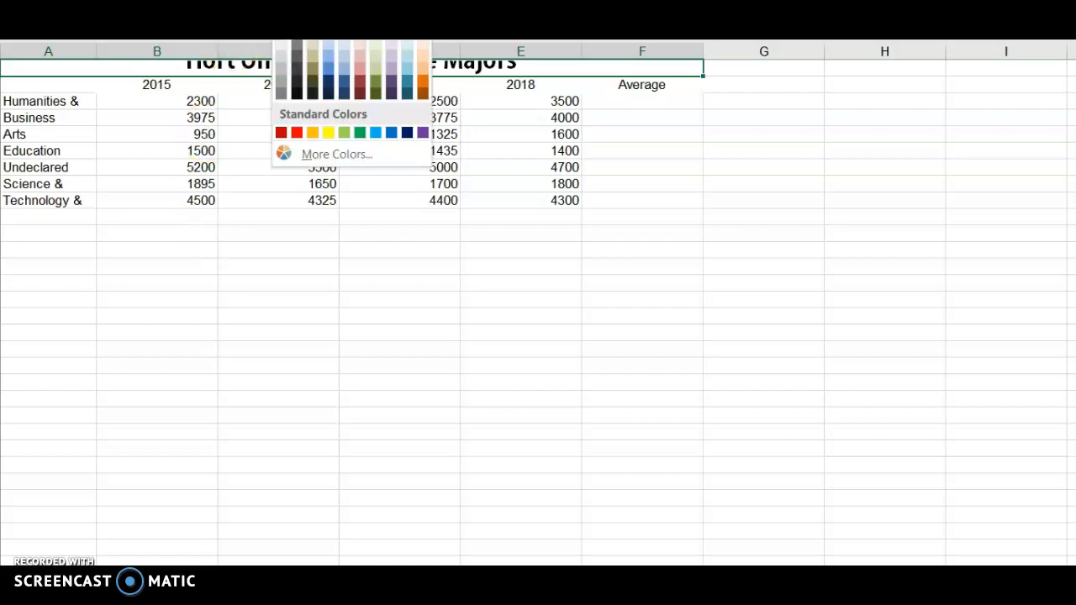
click(423, 81)
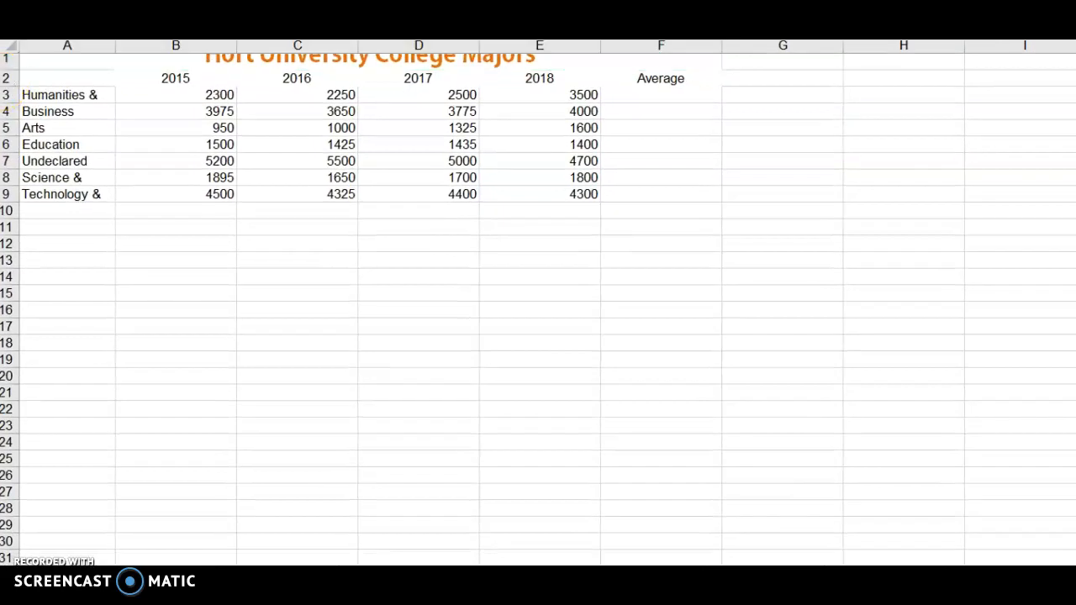
drag(9, 78, 7, 81)
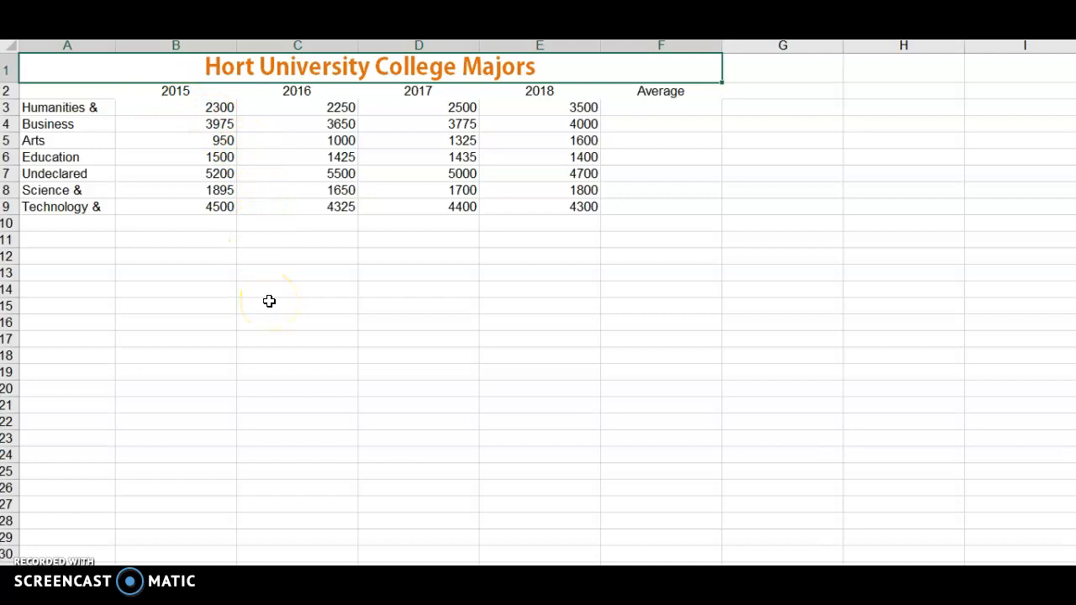
Step: Set the year and Average headers in B2:F2 to font size 12 with a yellow fill
click(177, 90)
drag(178, 91, 655, 92)
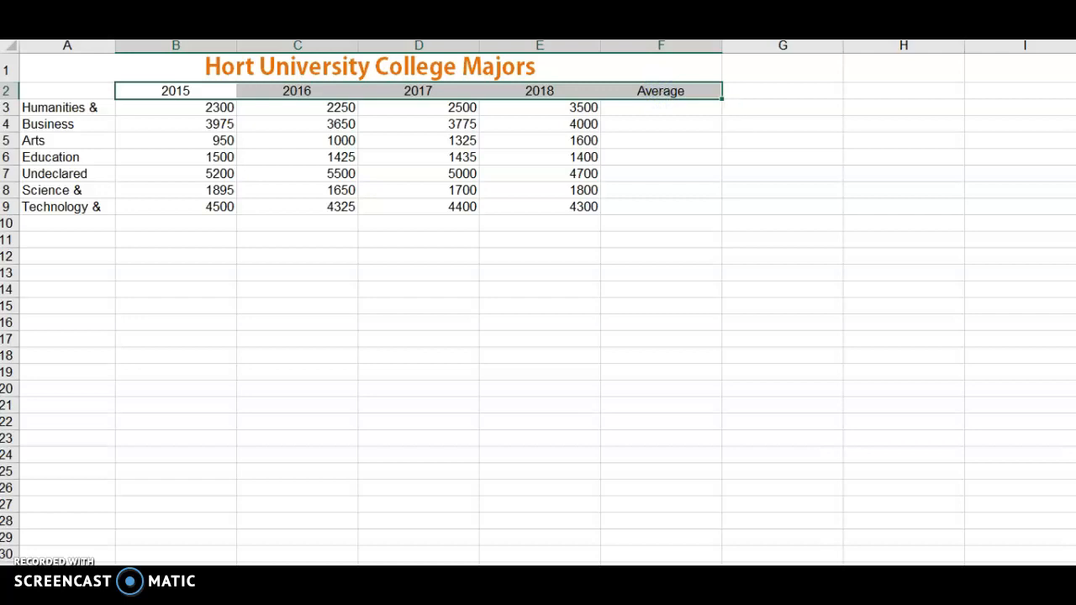
click(261, 1)
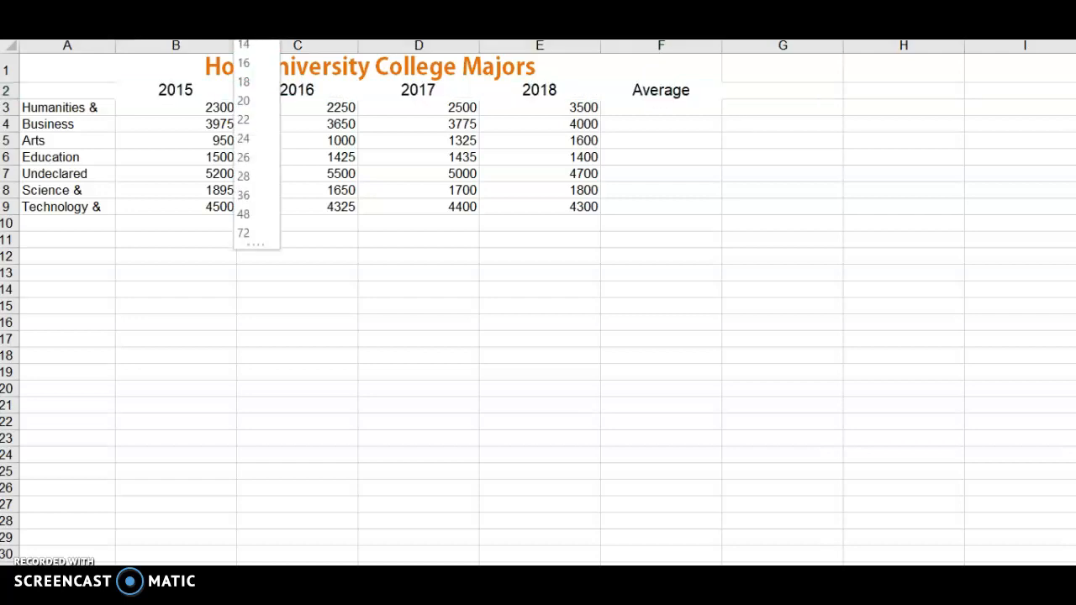
click(244, 25)
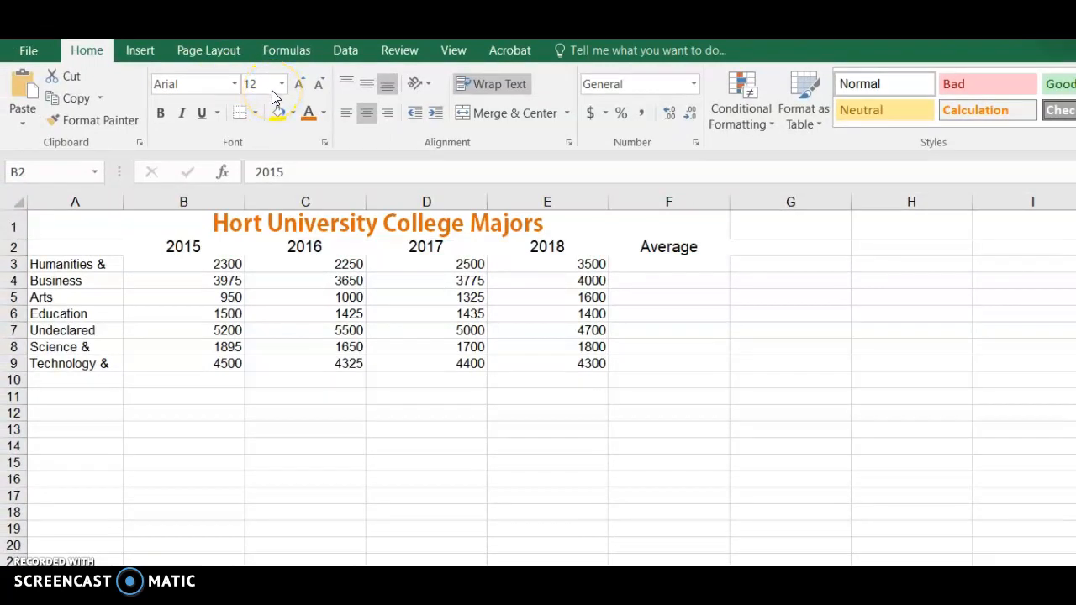
click(163, 113)
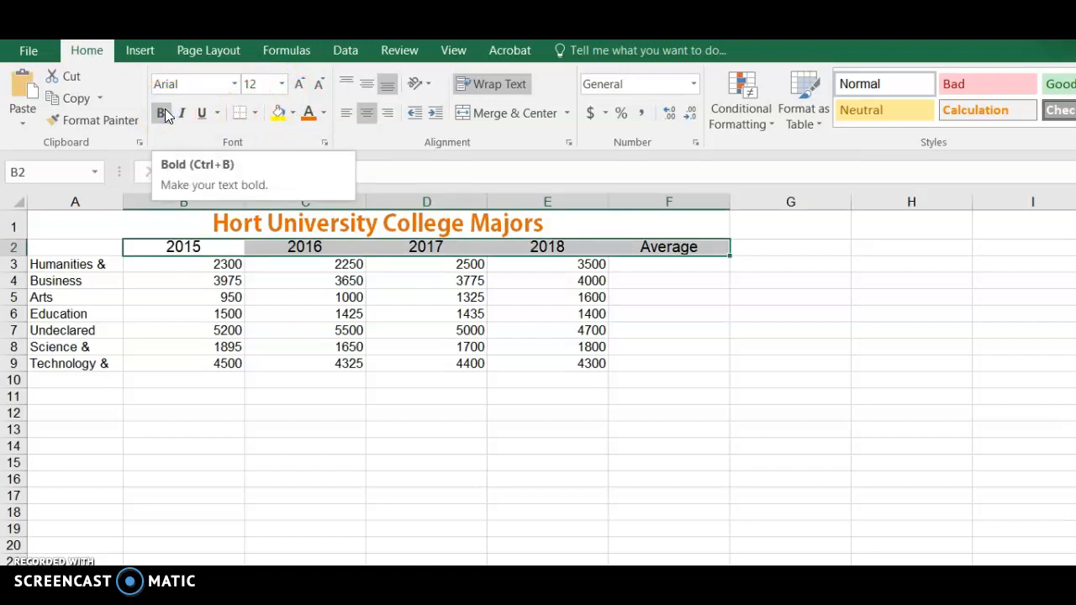
click(276, 114)
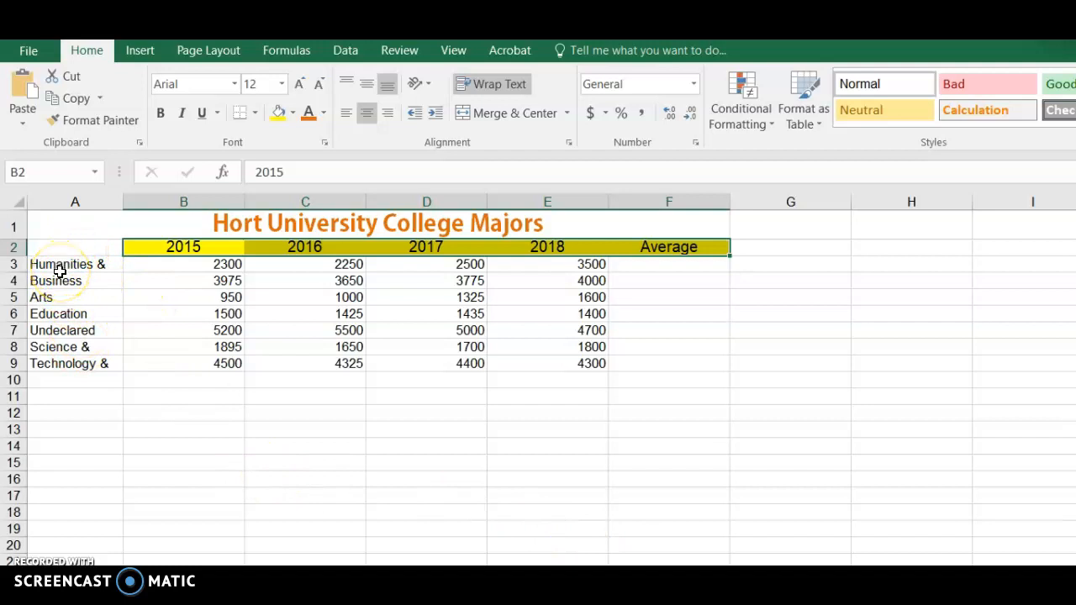
Step: Widen column A so the full names of the majors fit
click(69, 200)
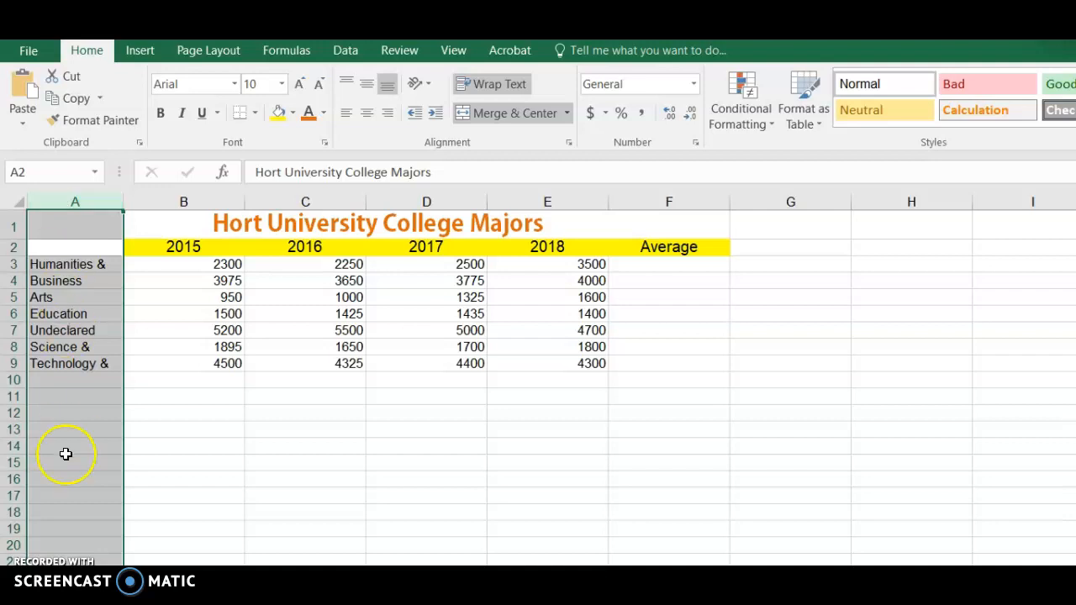
right_click(66, 203)
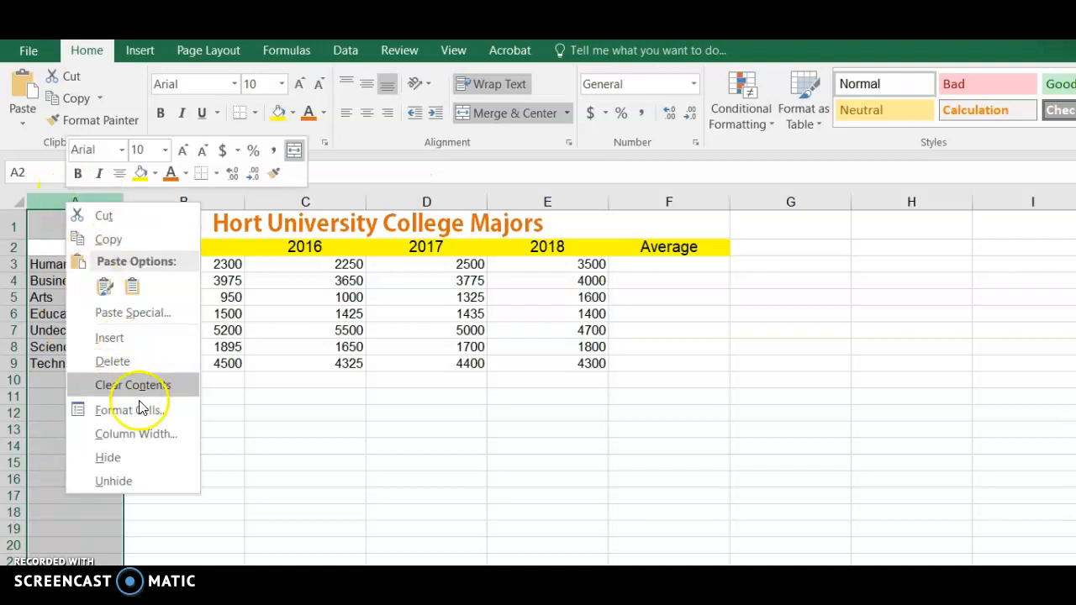
click(136, 429)
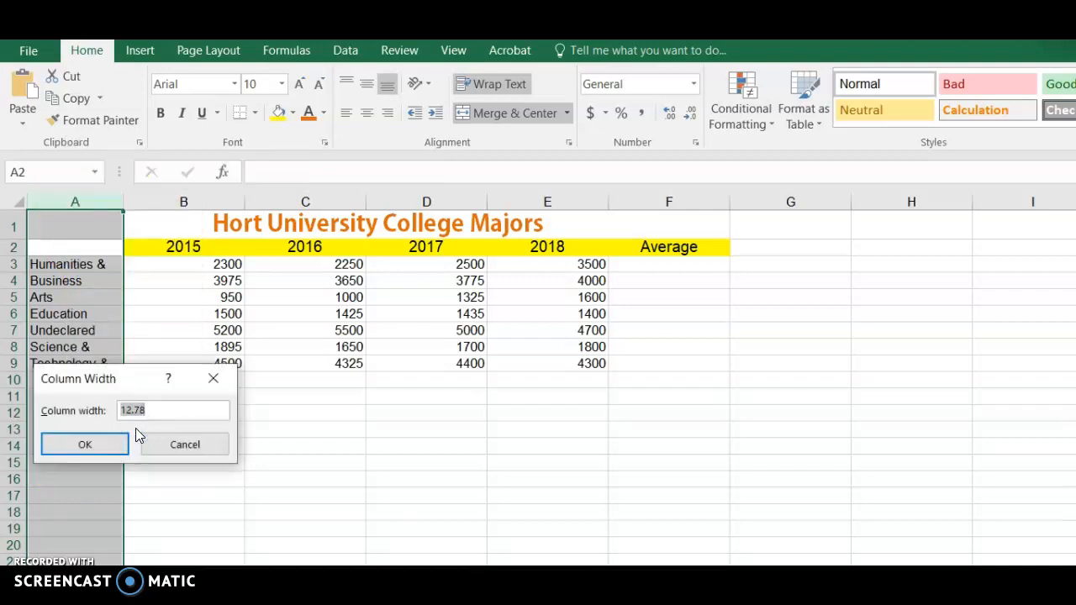
click(93, 442)
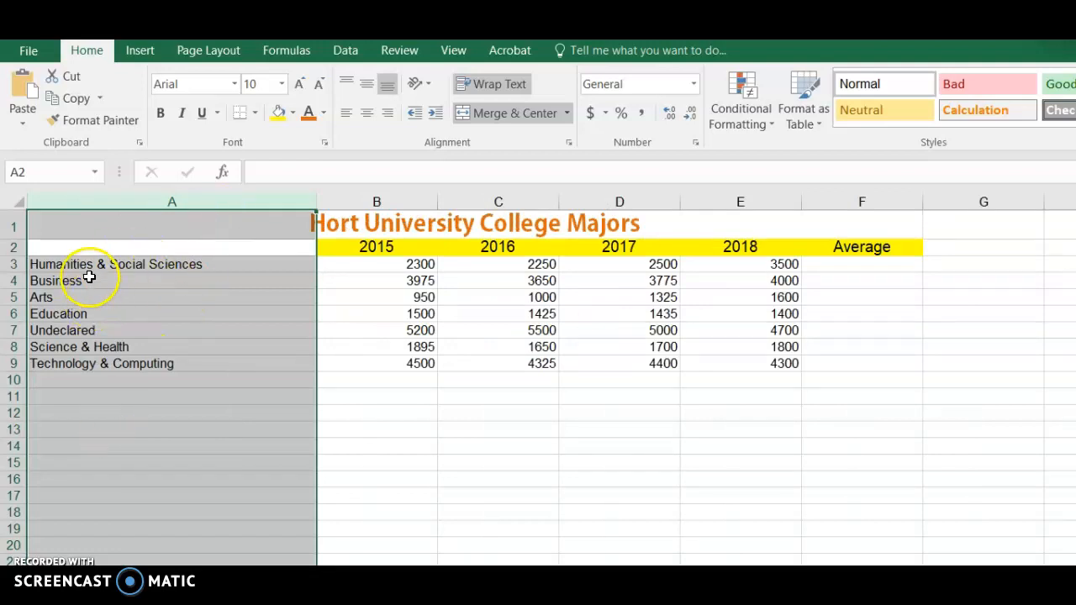
Step: Set the font size of column A to 16
click(281, 84)
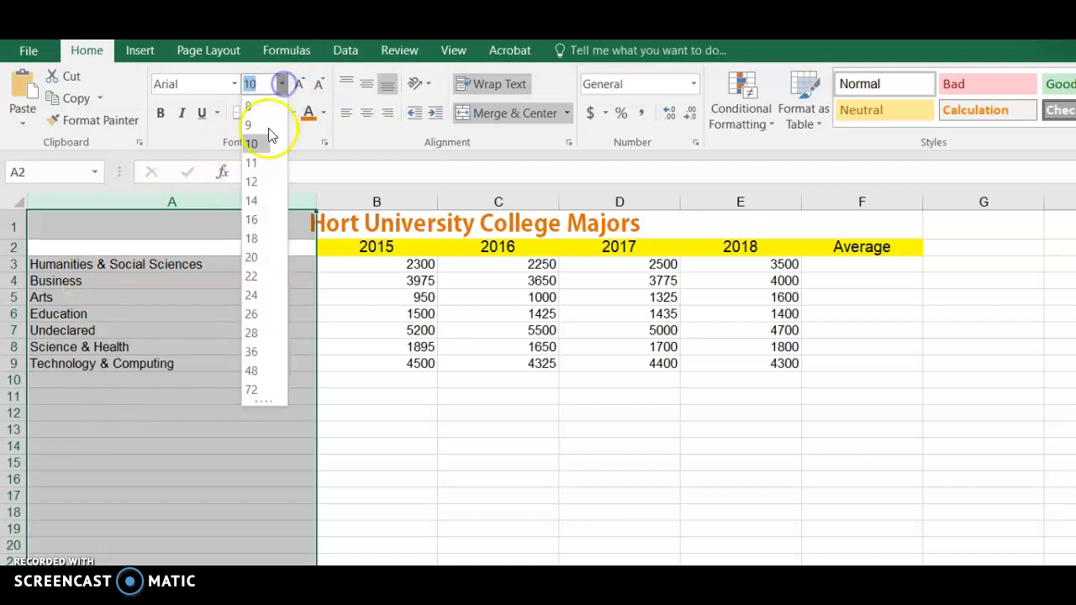
click(252, 220)
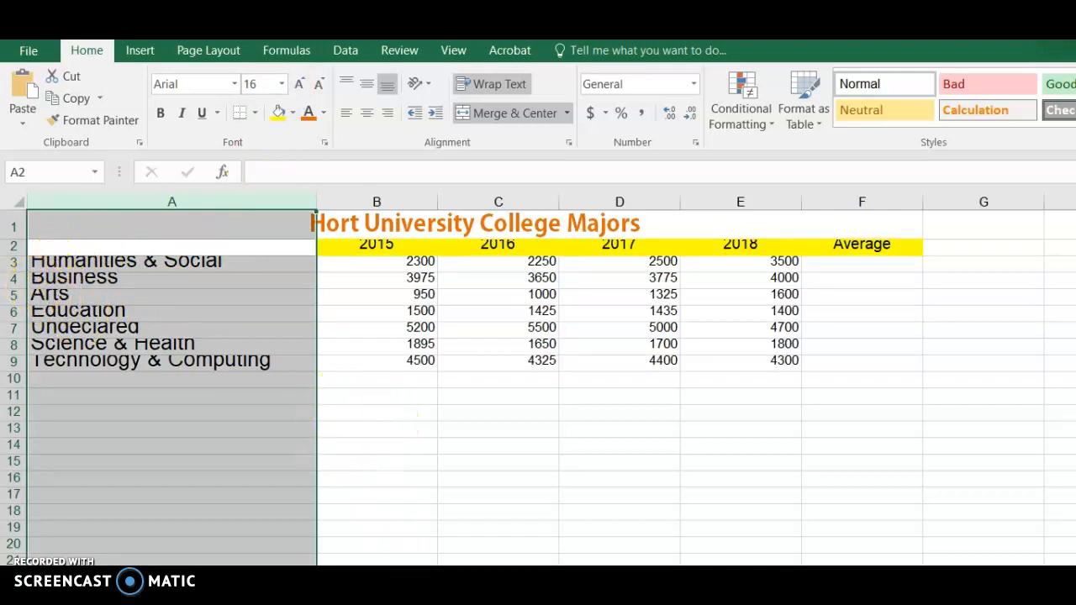
click(400, 446)
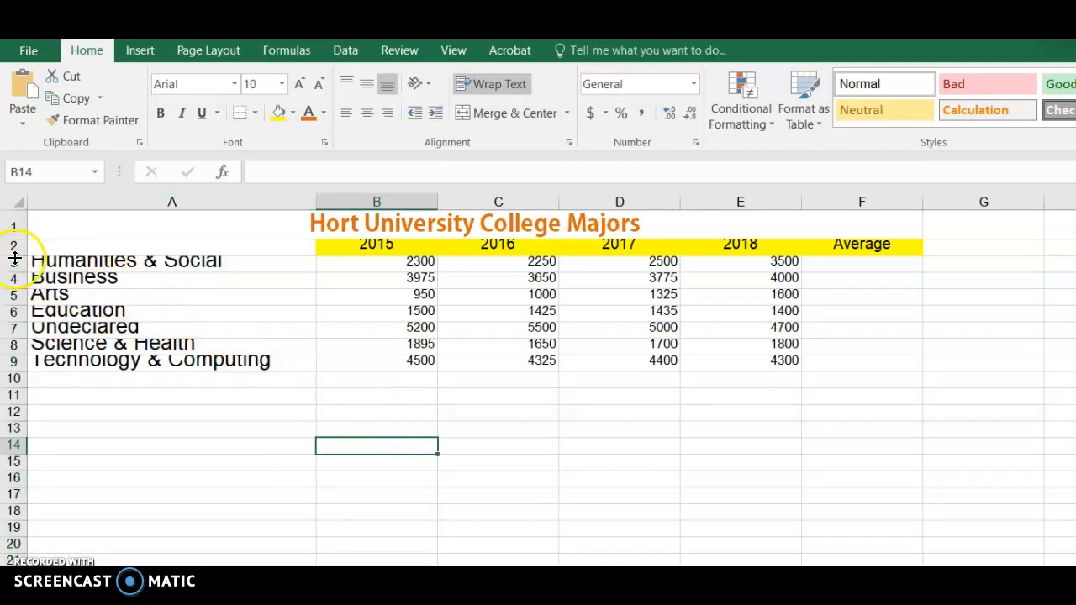
Step: Set the height of rows 3 to 10 to 22 and make row 2 slightly taller to fit its headers
drag(14, 262, 12, 377)
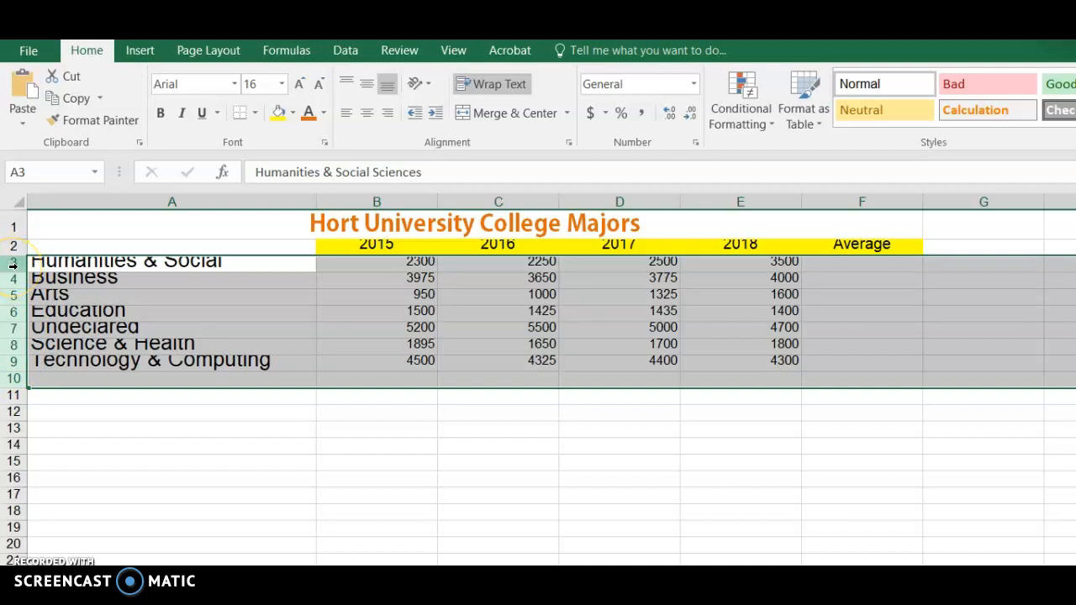
right_click(13, 265)
click(34, 499)
text(22)
click(54, 515)
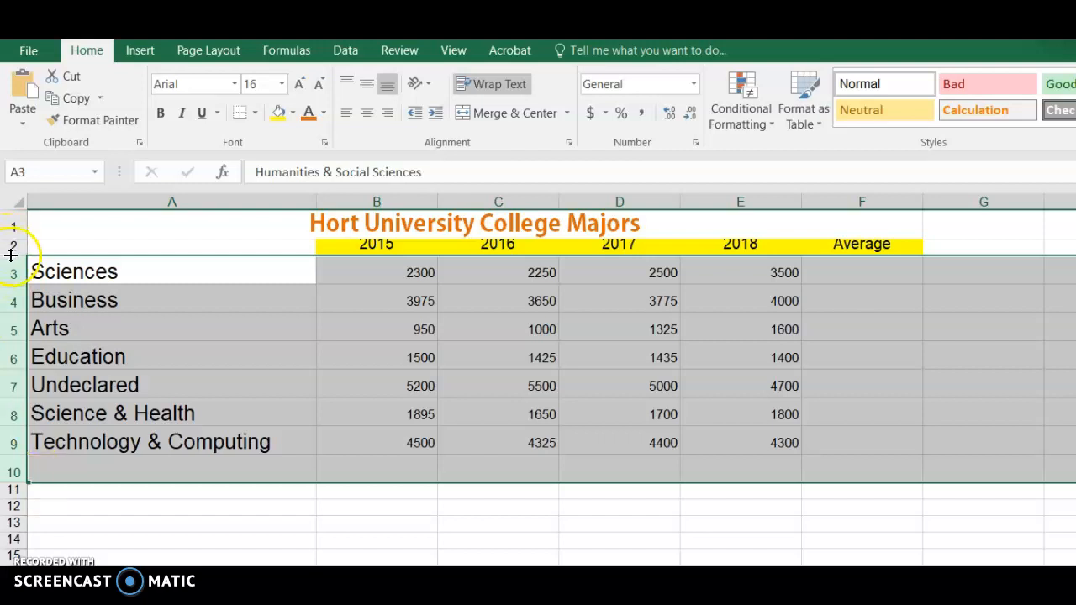
drag(11, 256, 12, 263)
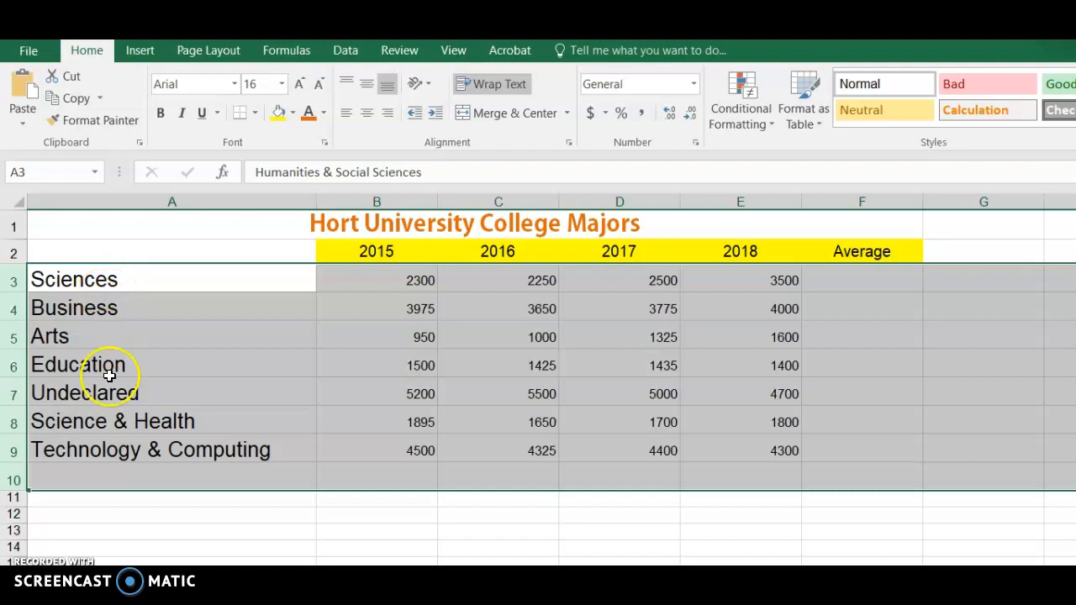
Step: Sort the table A2:F9 by the majors in column A on values from A to Z, treating the first row as headers
click(126, 244)
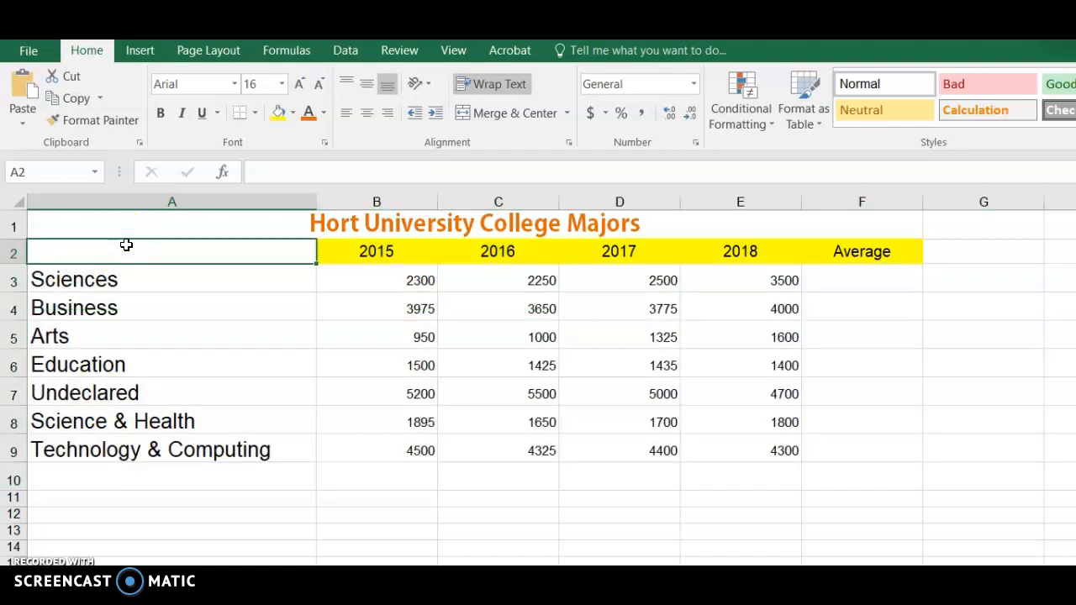
drag(262, 257, 421, 284)
click(263, 252)
drag(263, 253, 830, 449)
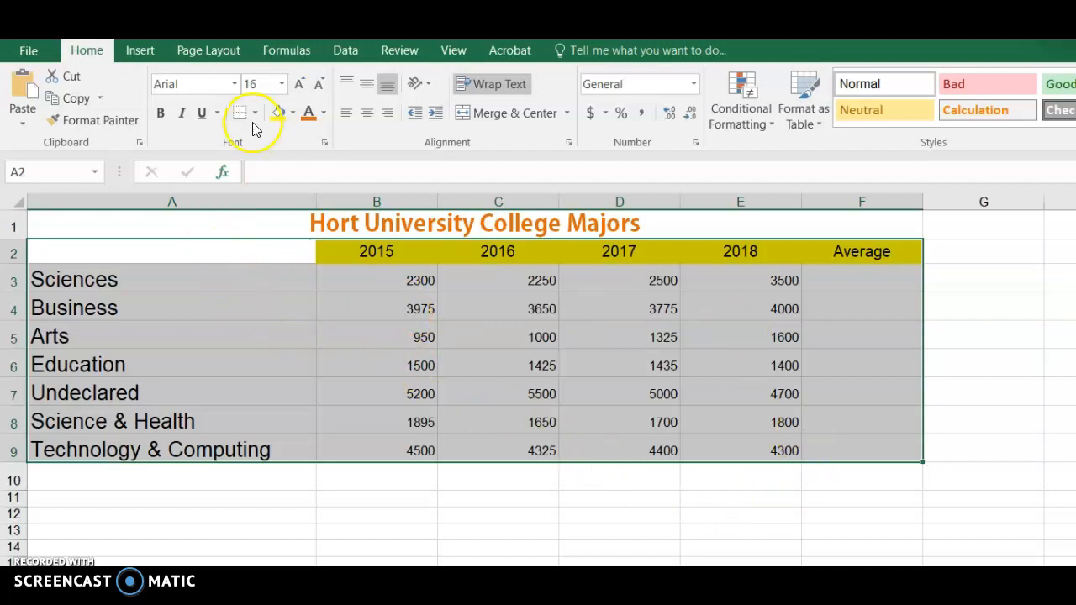
click(343, 52)
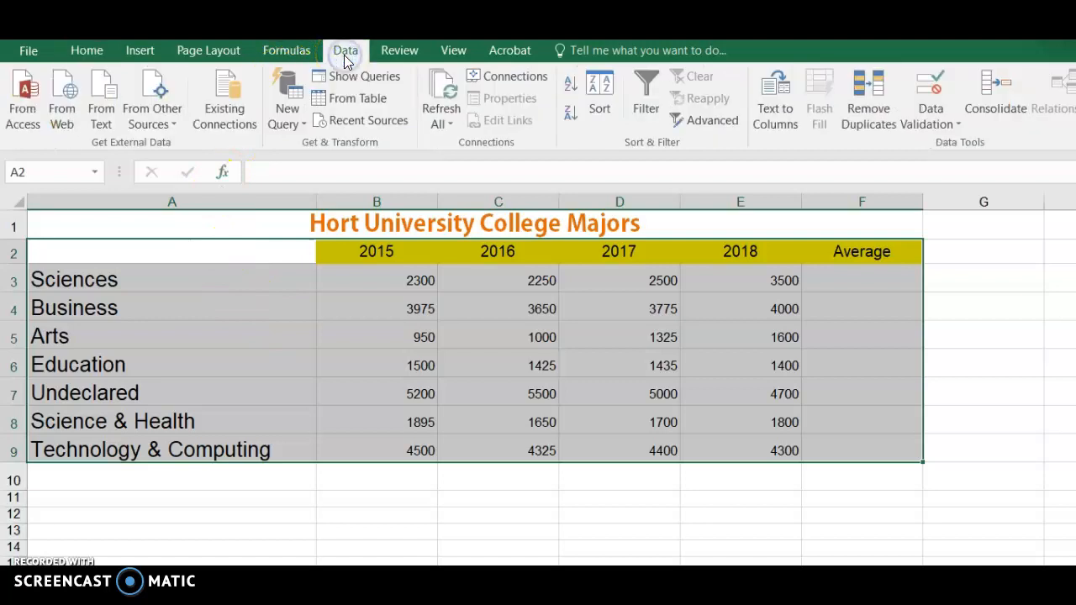
click(600, 111)
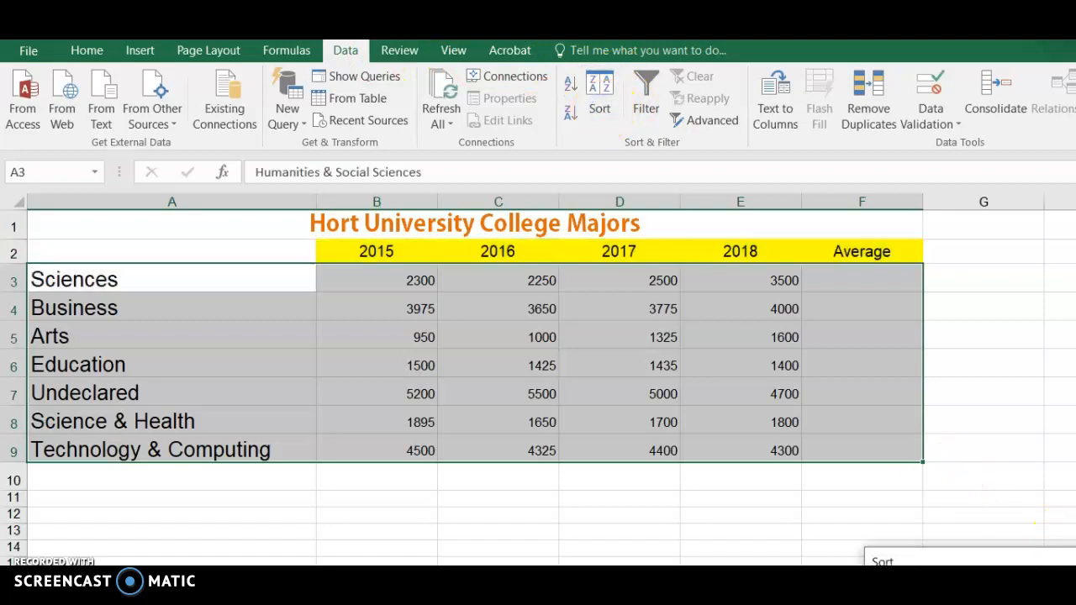
drag(1033, 562, 779, 295)
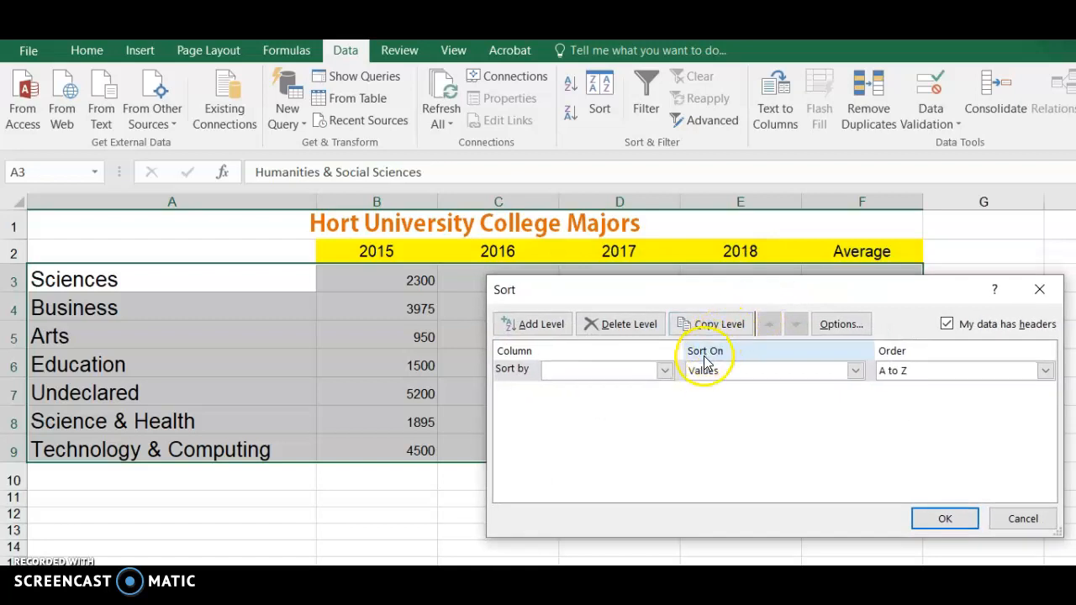
click(665, 371)
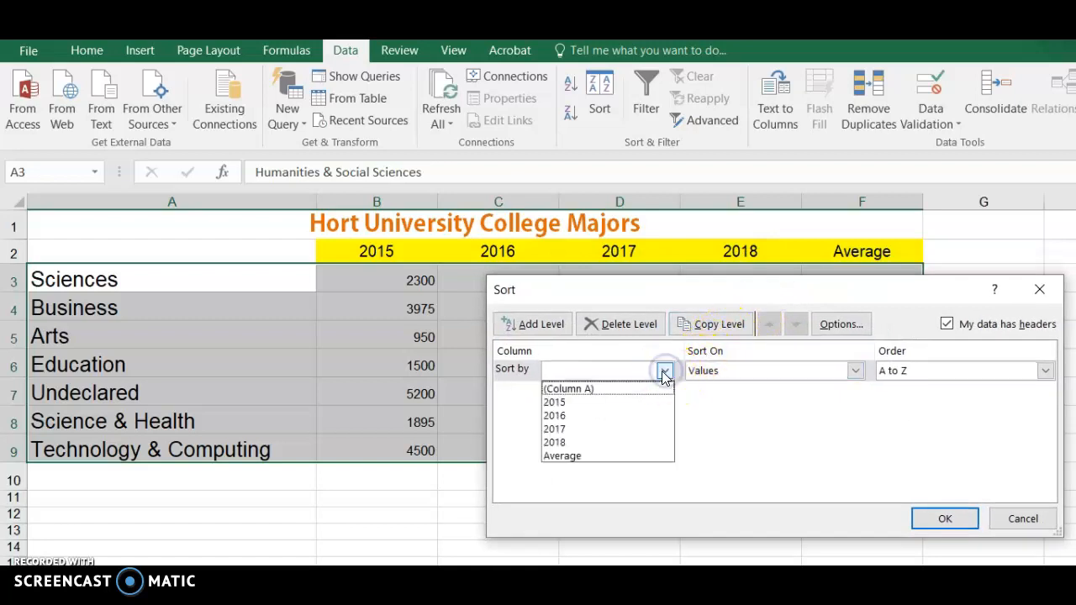
click(625, 389)
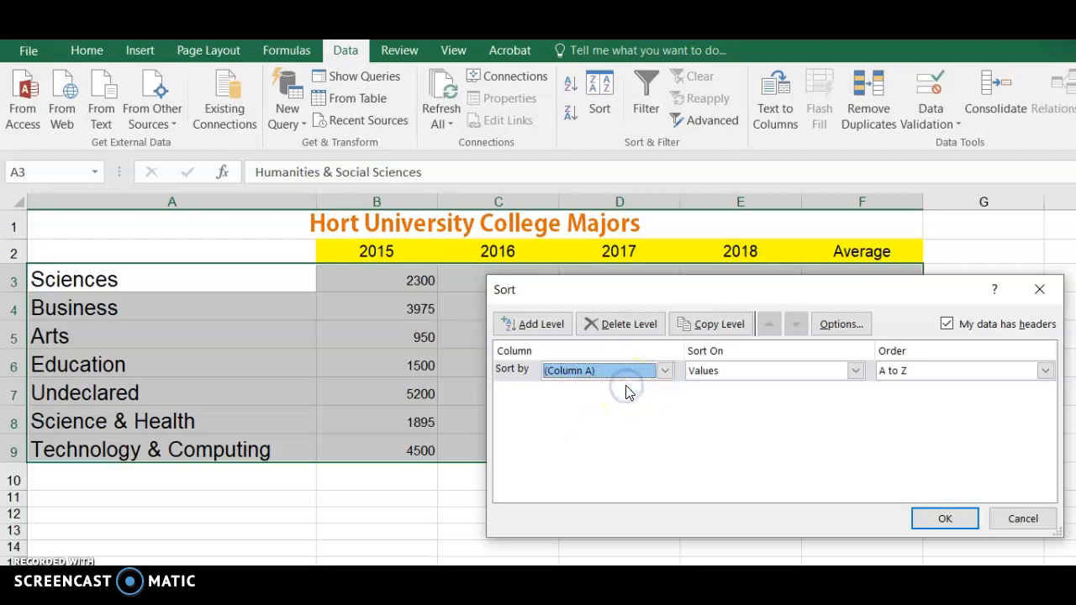
click(928, 514)
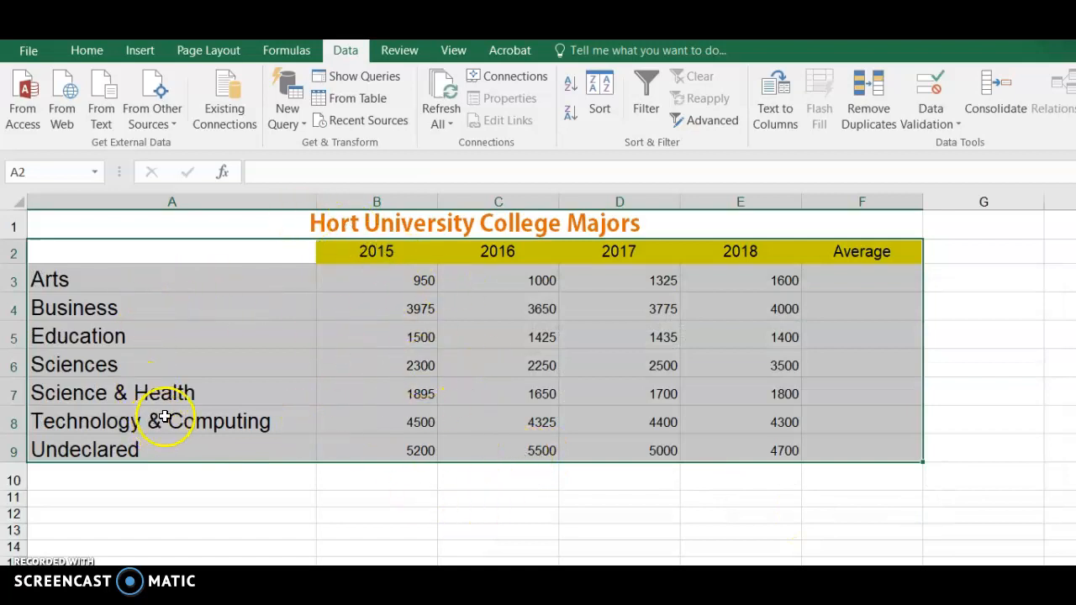
click(387, 369)
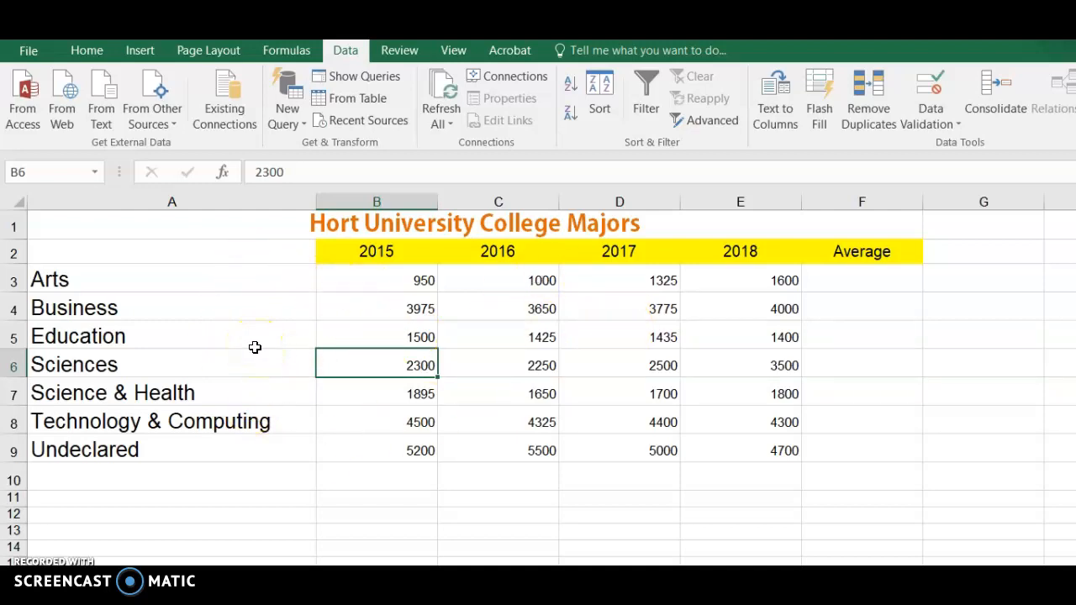
Step: Enter the row label Total in cell A10 beneath the list of majors
click(169, 476)
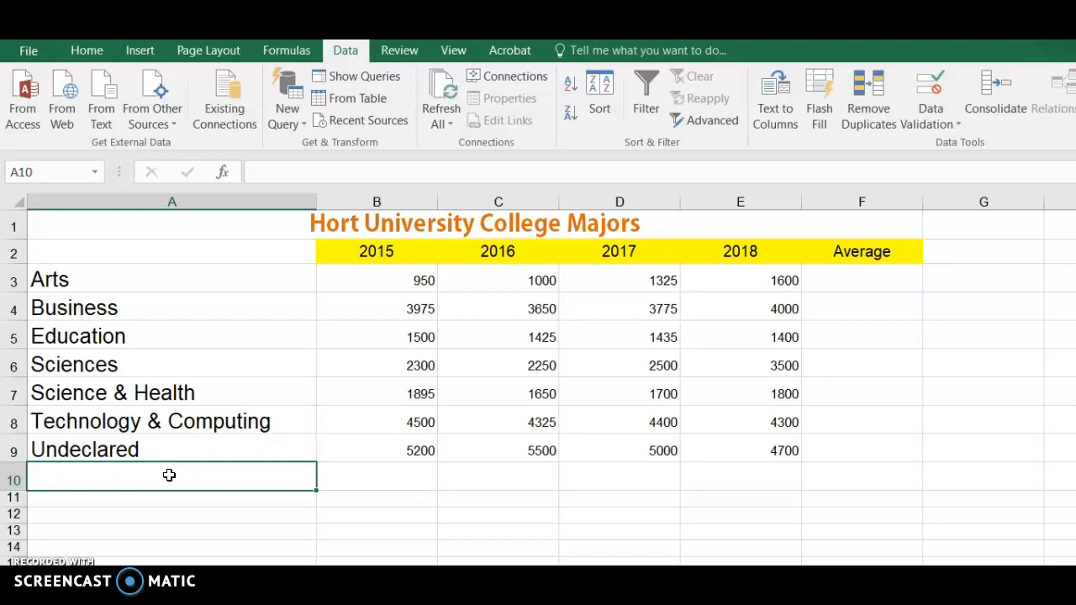
text(Total)
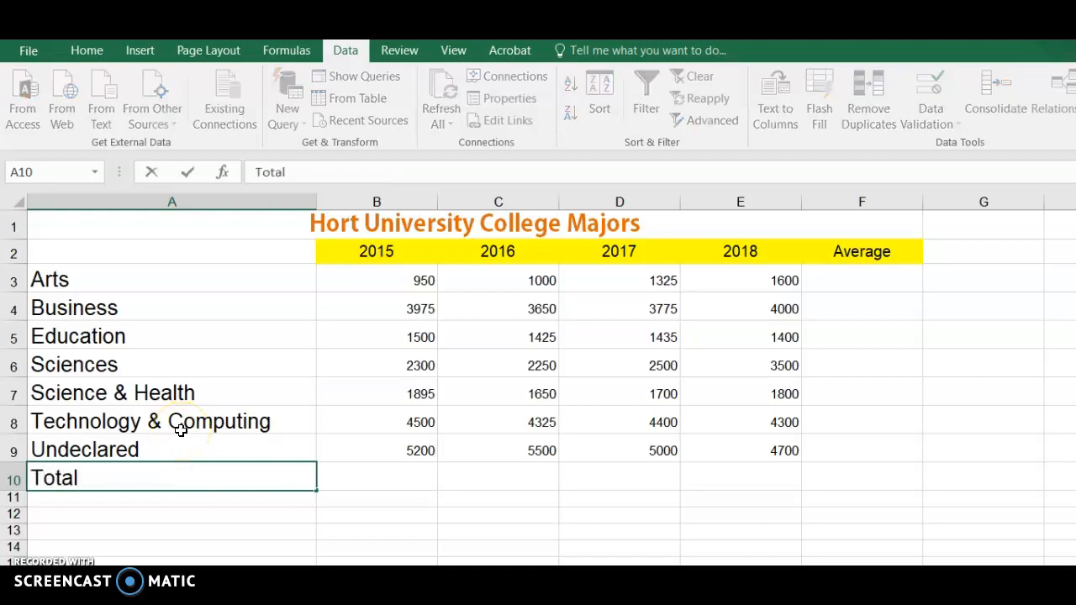
click(170, 502)
click(154, 477)
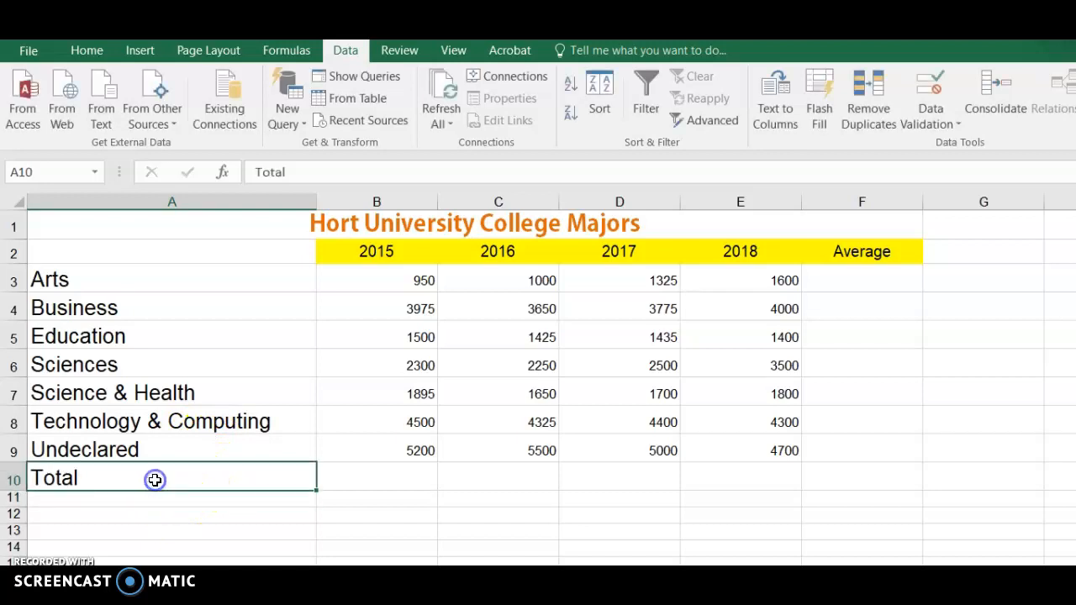
click(106, 442)
click(101, 414)
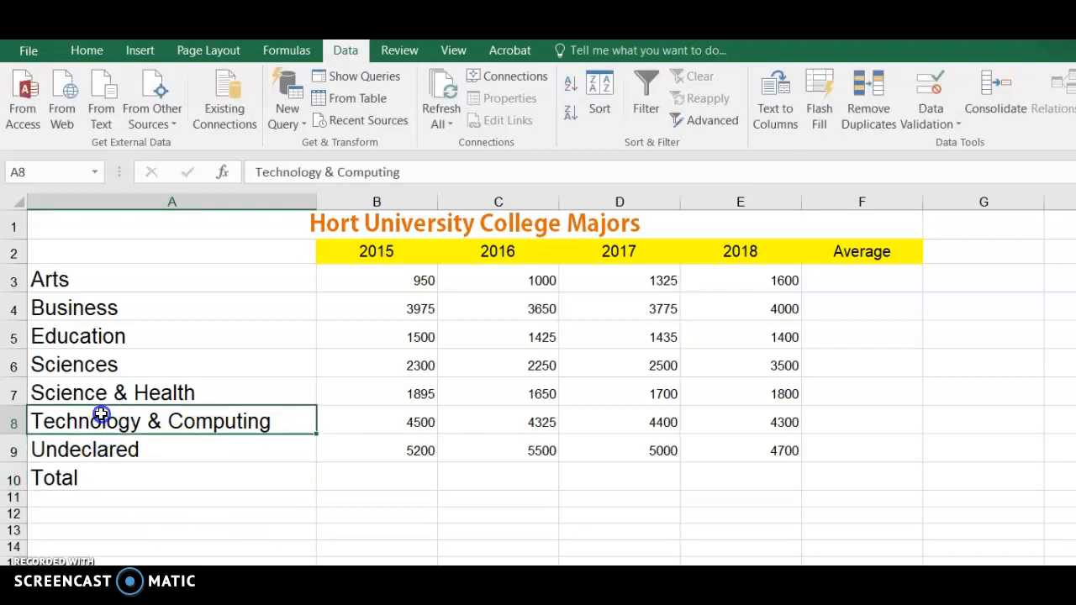
click(72, 471)
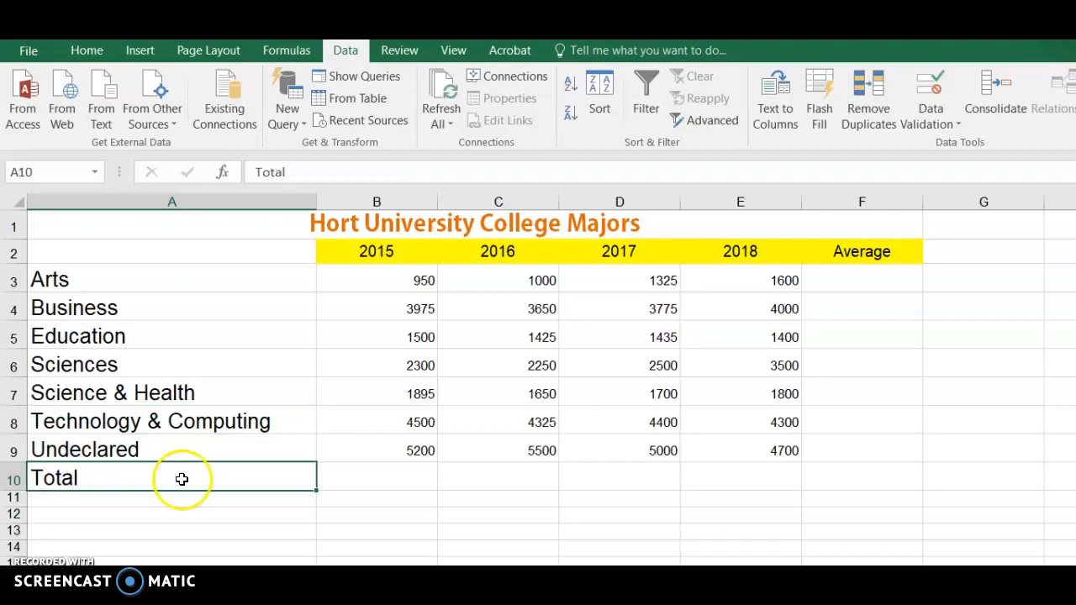
Step: Total the 2015 figures in cell B10 with AutoSum, restricting the summed range to B3:B9 so the year header is excluded
click(393, 479)
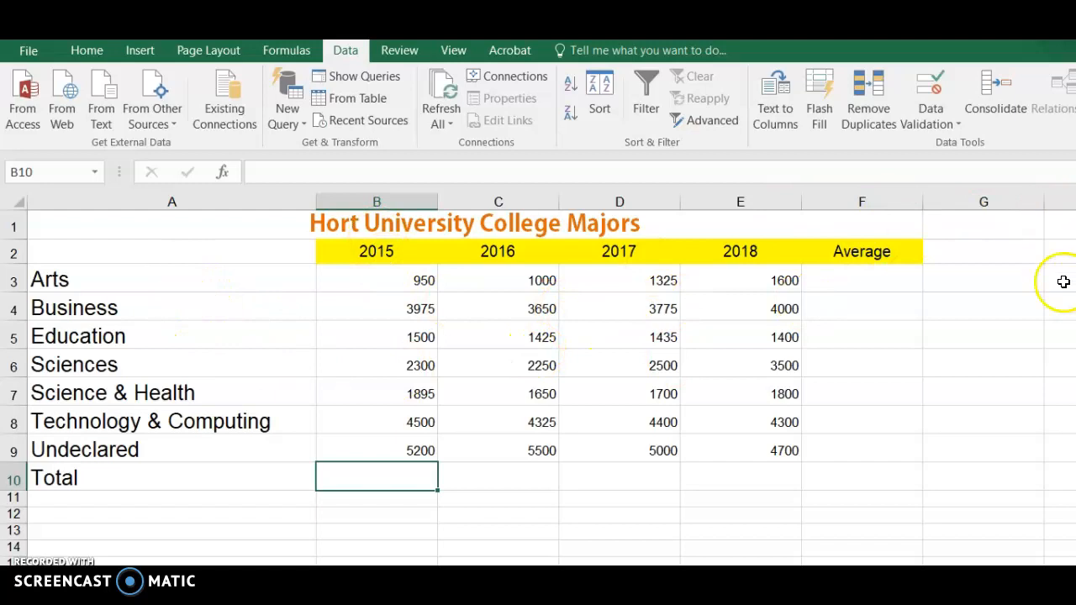
click(76, 51)
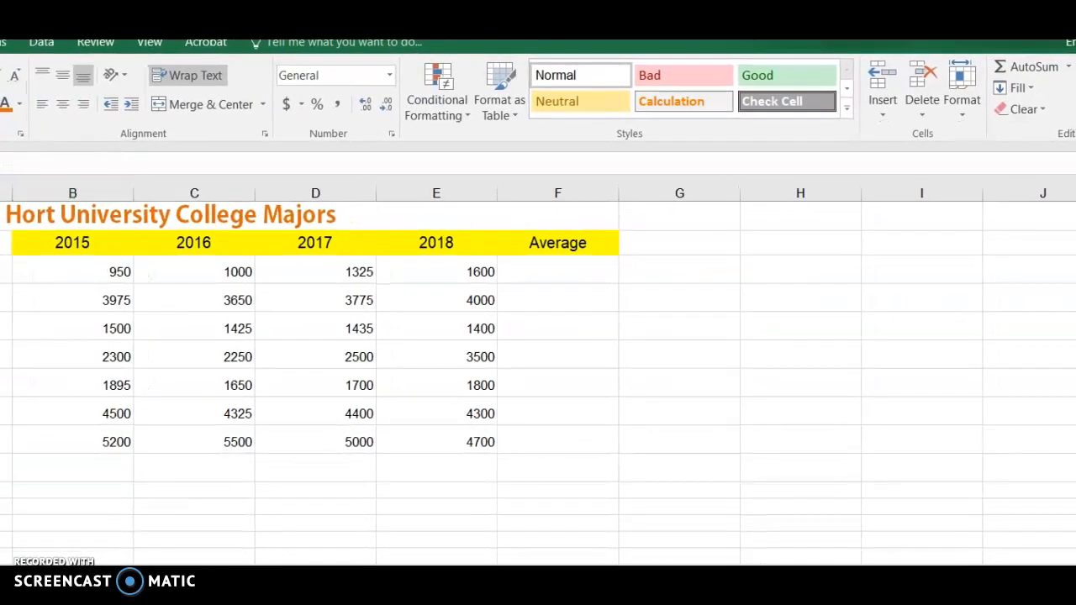
click(1012, 74)
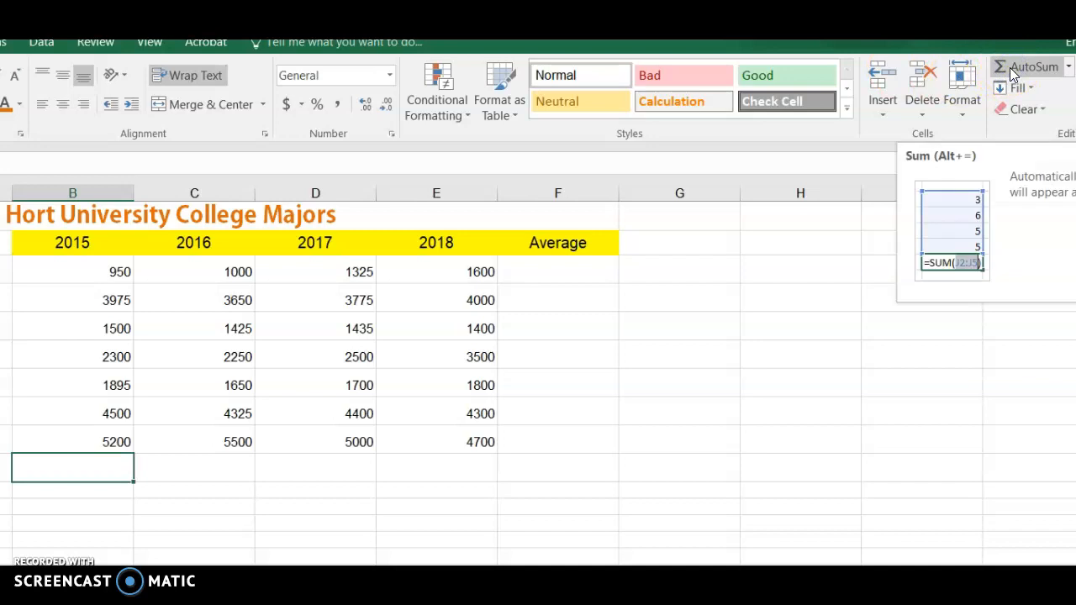
click(1068, 67)
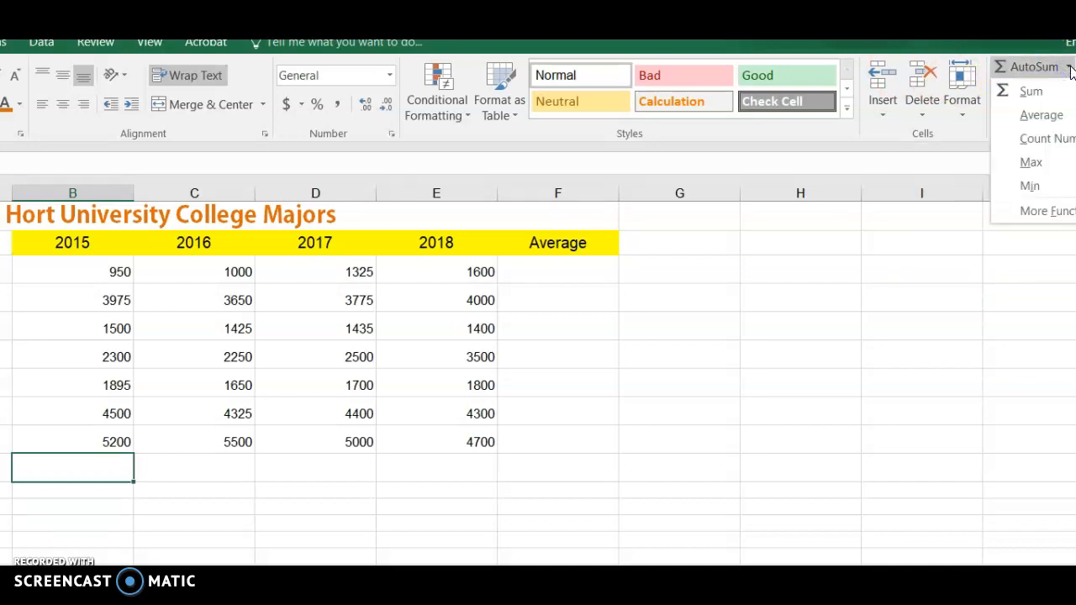
click(1013, 91)
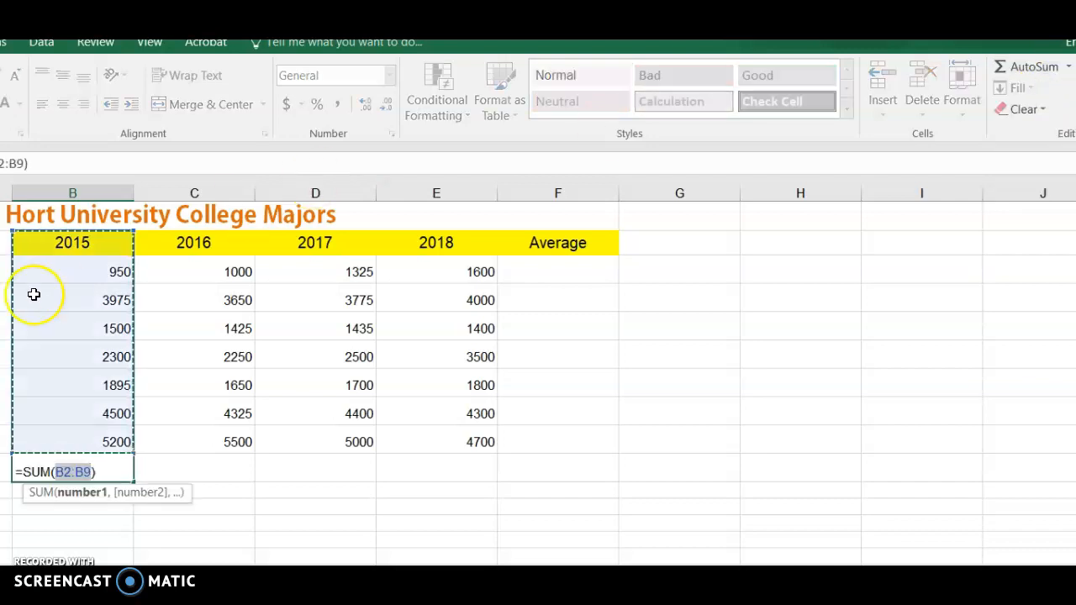
click(73, 264)
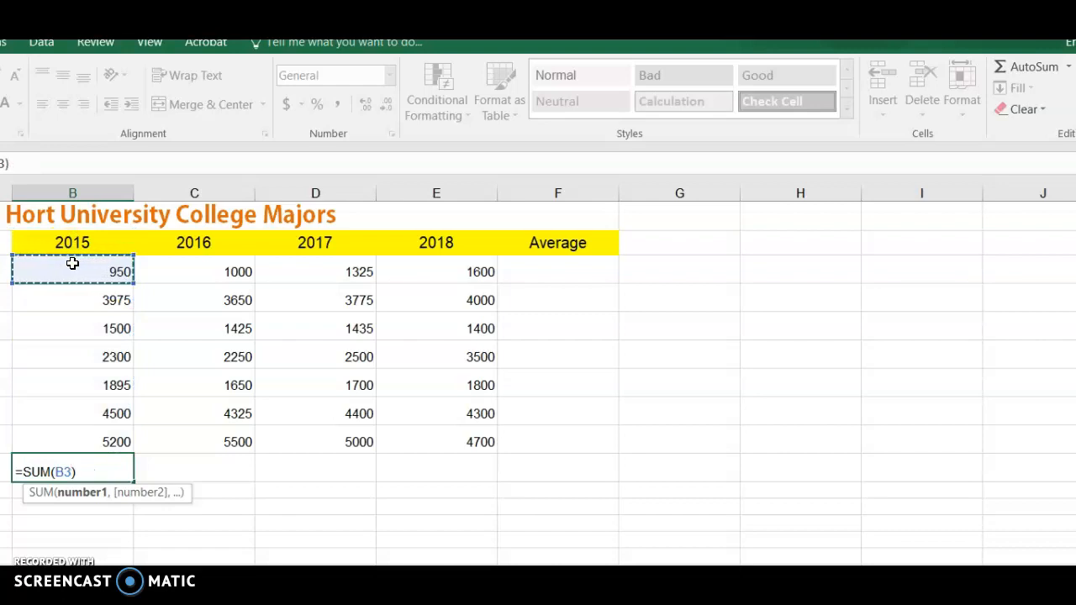
drag(72, 263, 76, 435)
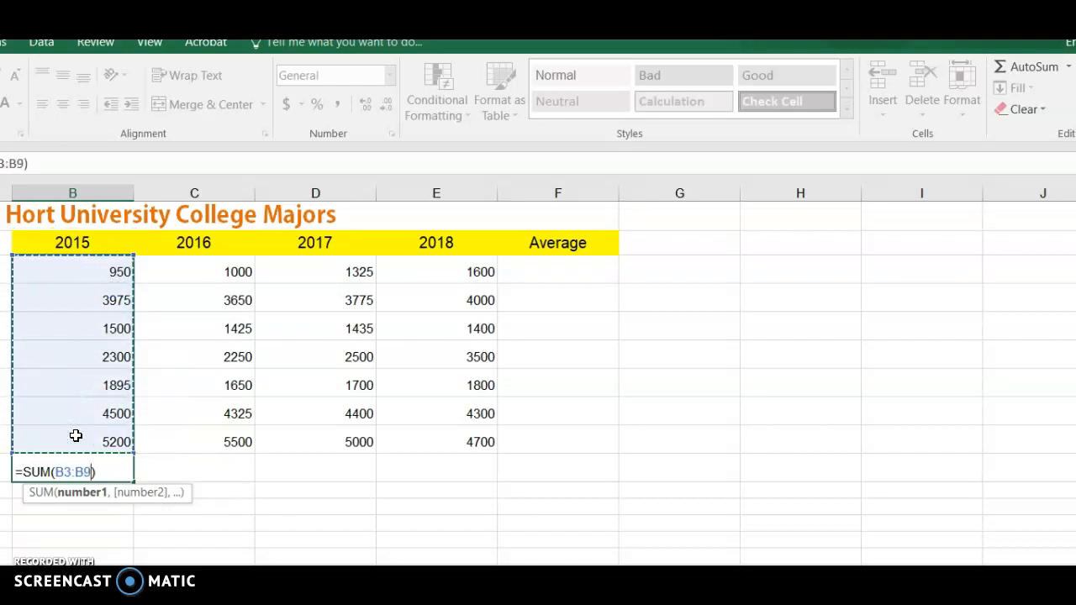
key(Return)
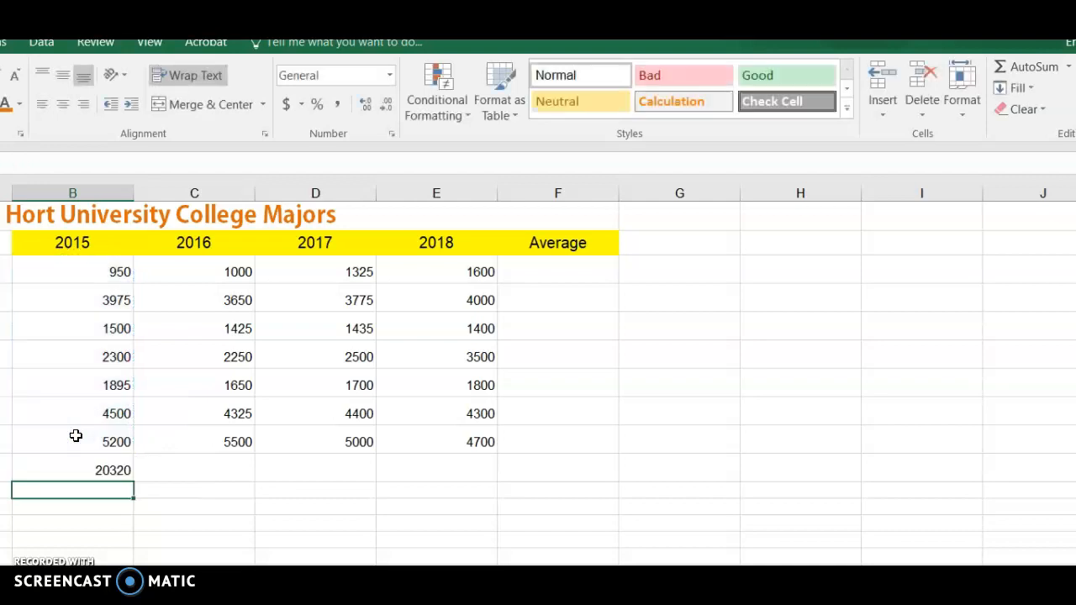
click(76, 463)
drag(88, 435, 86, 275)
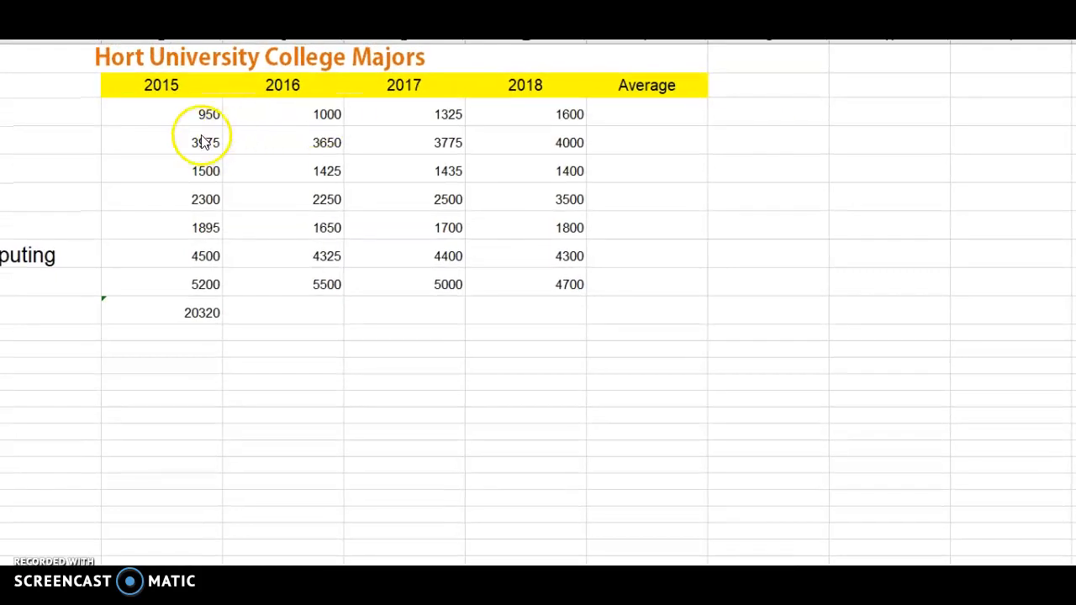
drag(199, 127, 202, 285)
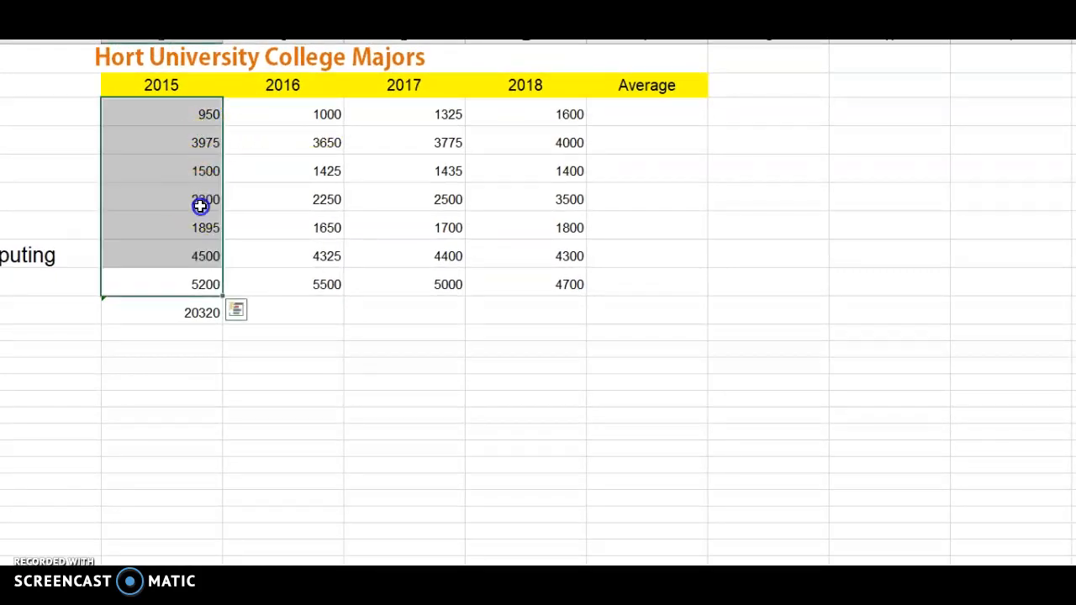
Step: Fill the 2015 total formula from B10 across to E10 for the years 2016 to 2018
click(209, 313)
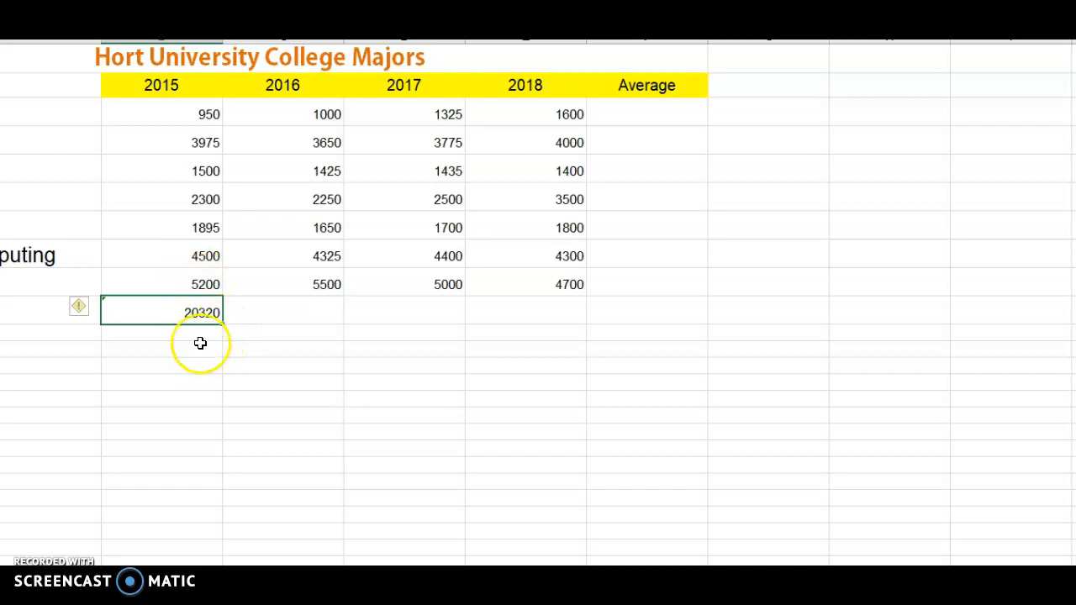
click(192, 308)
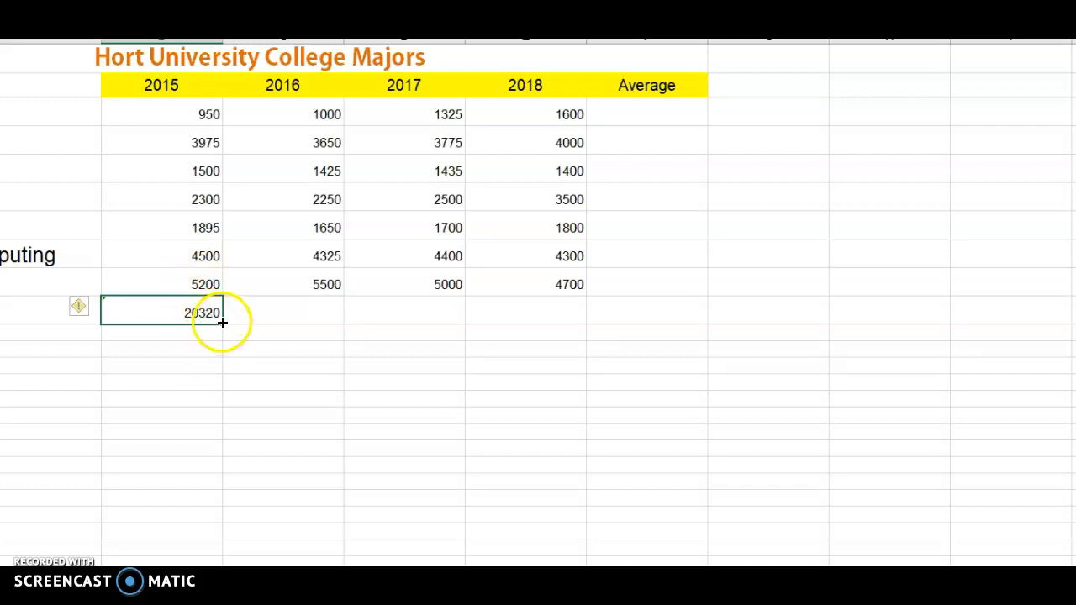
drag(222, 322, 579, 308)
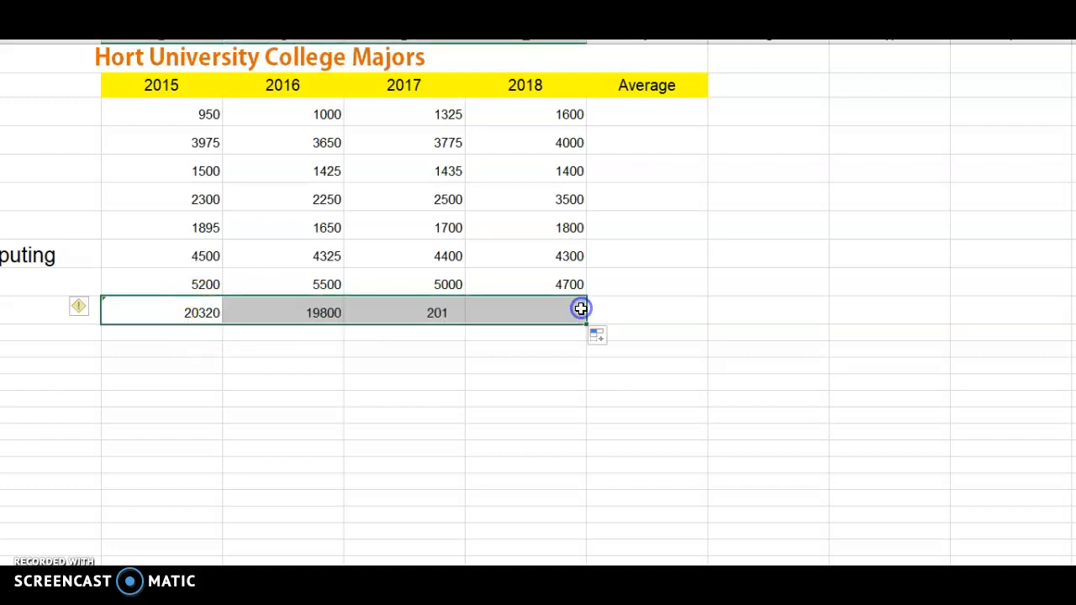
click(475, 377)
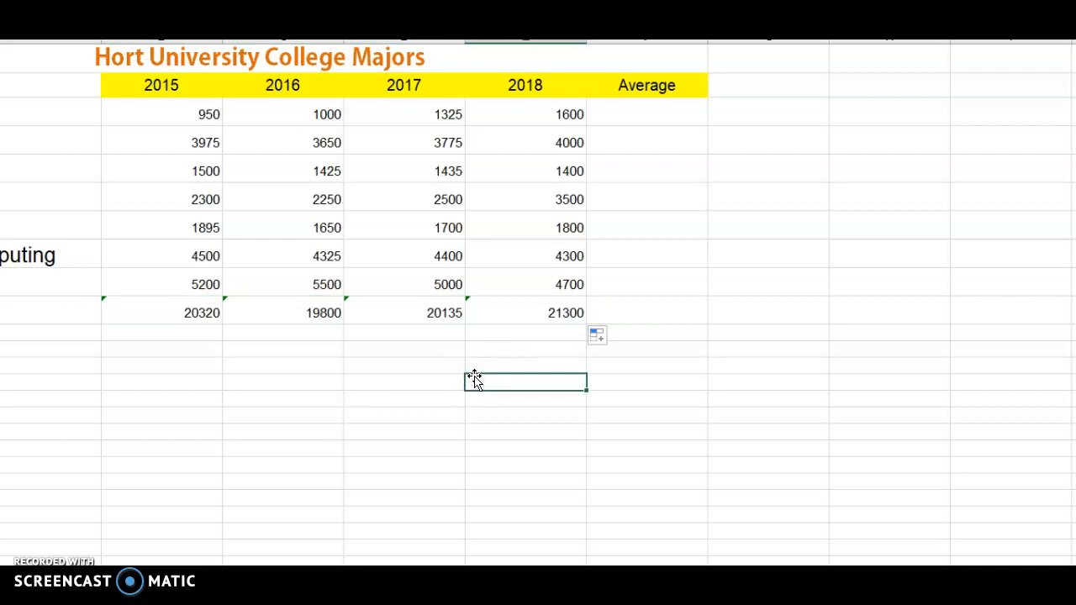
drag(555, 109, 529, 286)
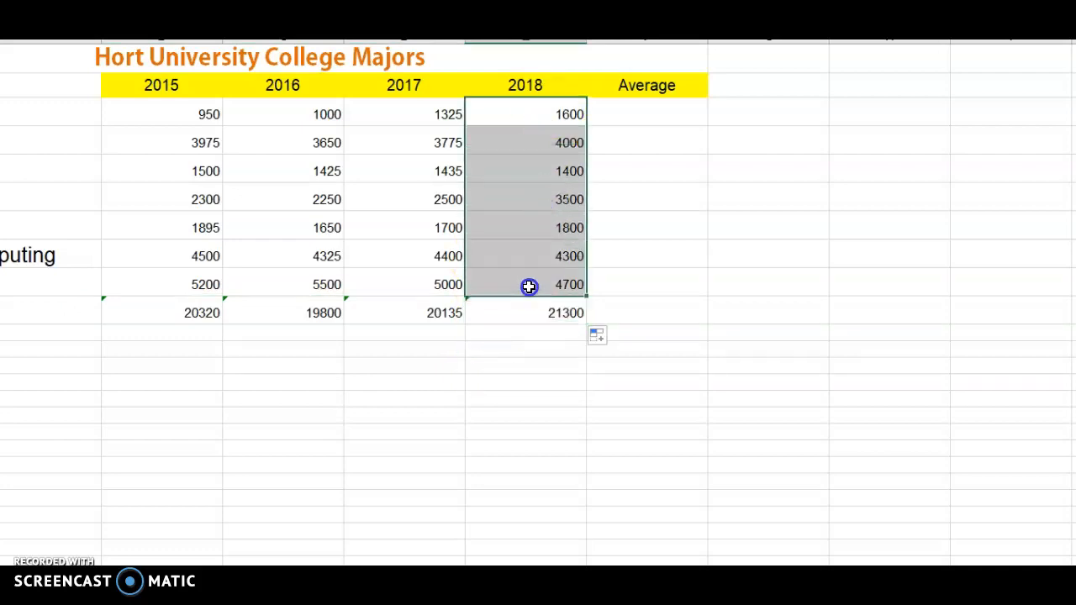
click(428, 396)
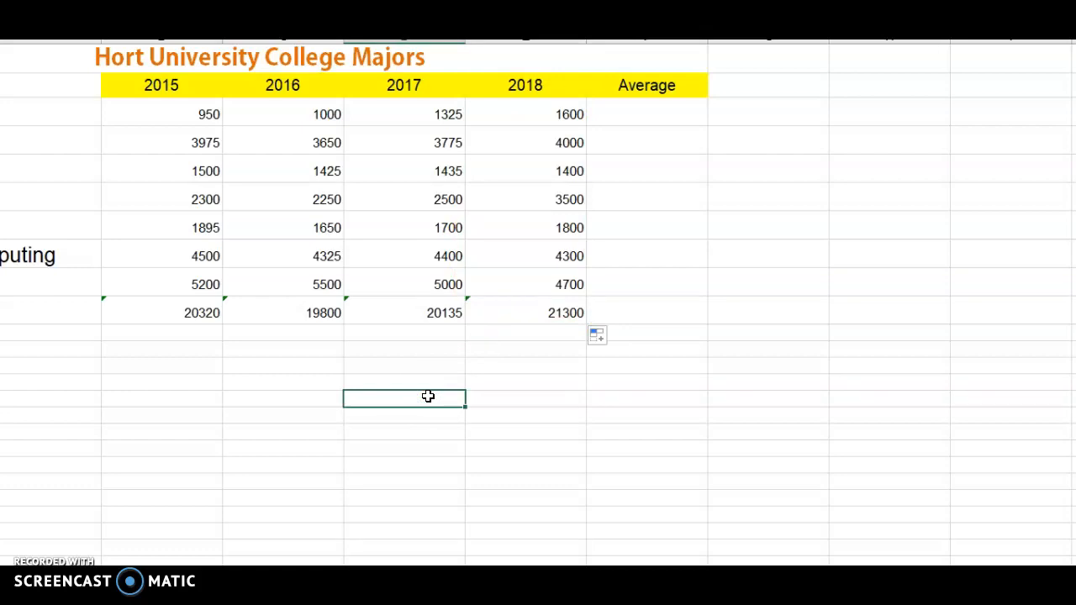
Step: Format the range B3:F10 with the comma number style and no decimal places
drag(202, 110, 591, 311)
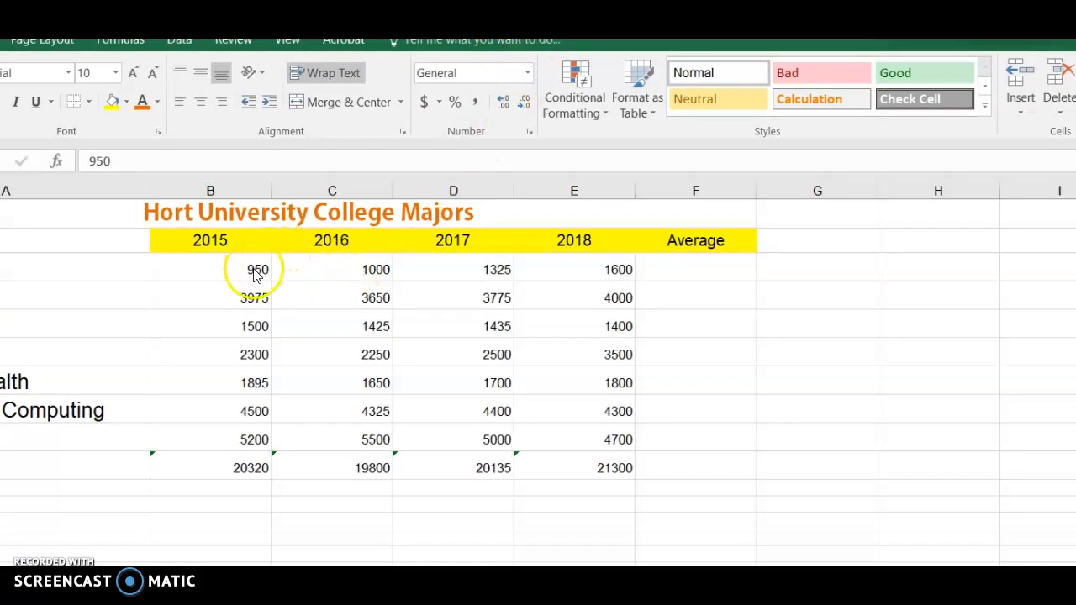
drag(254, 272, 526, 311)
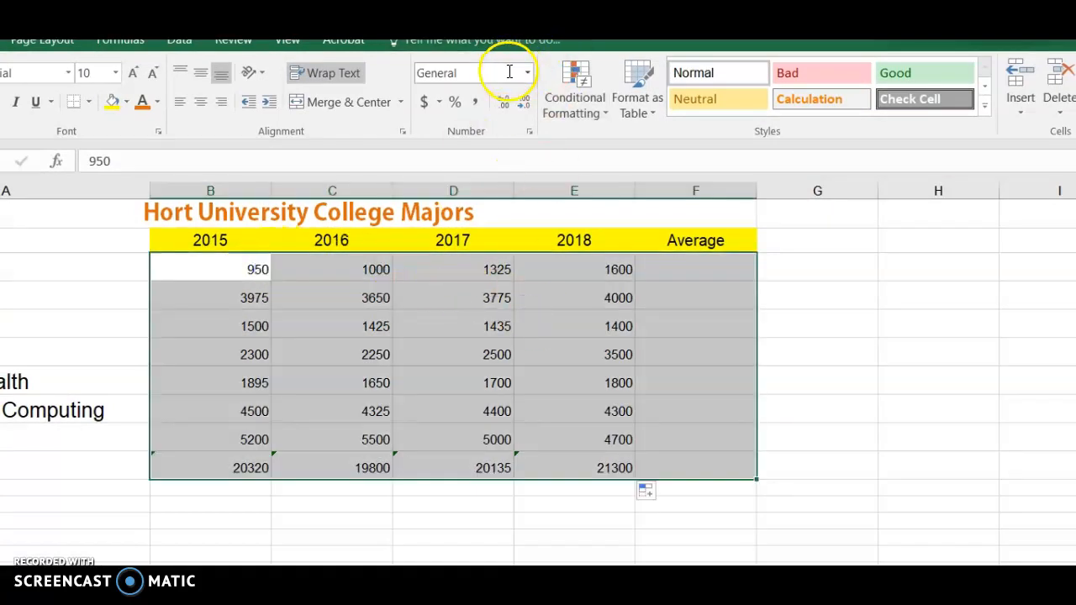
click(474, 102)
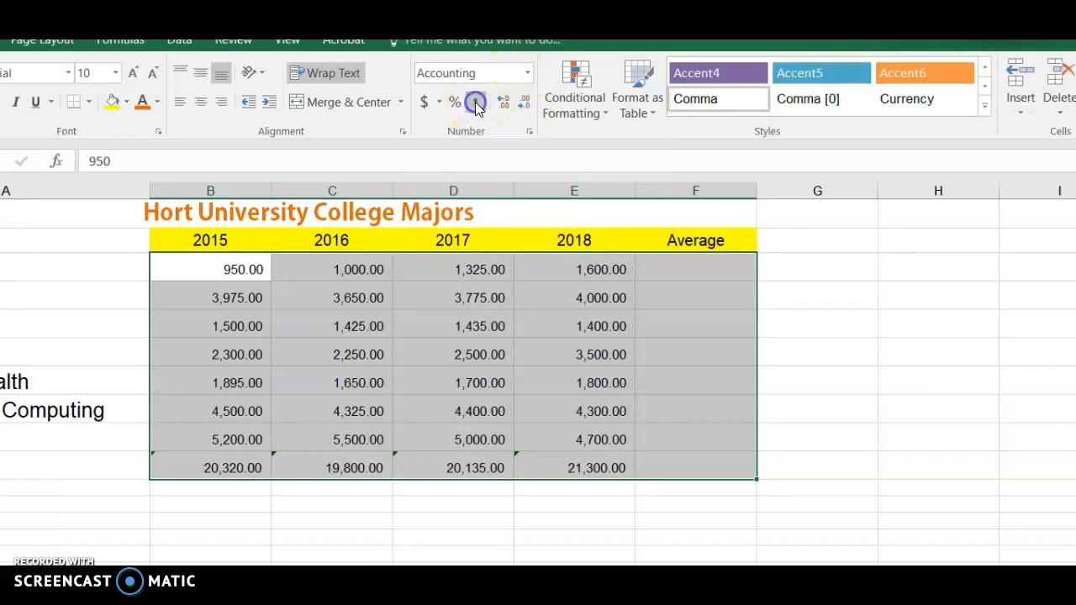
click(504, 103)
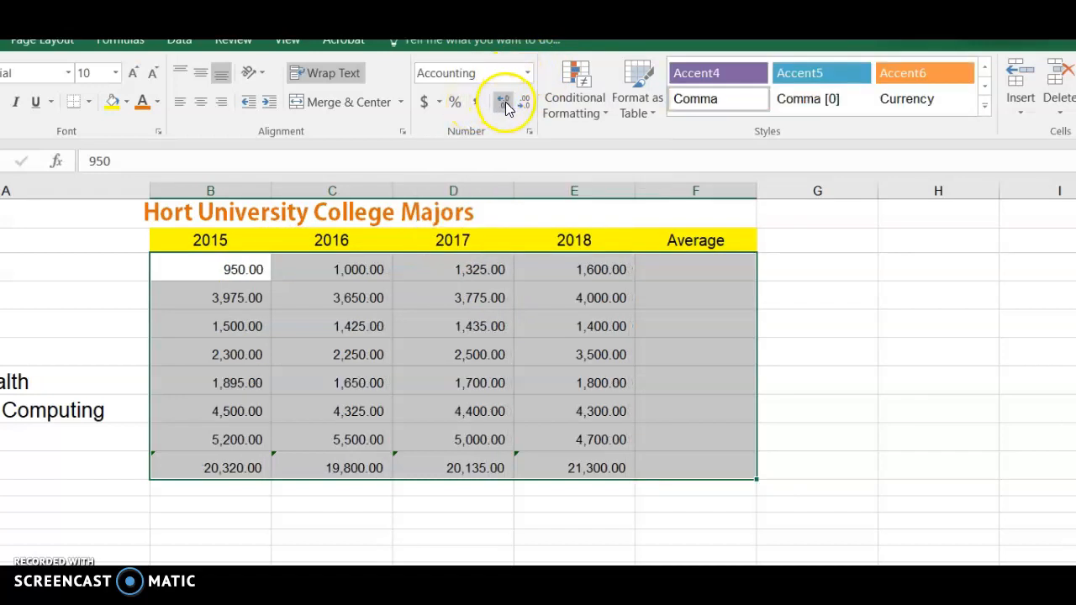
click(522, 102)
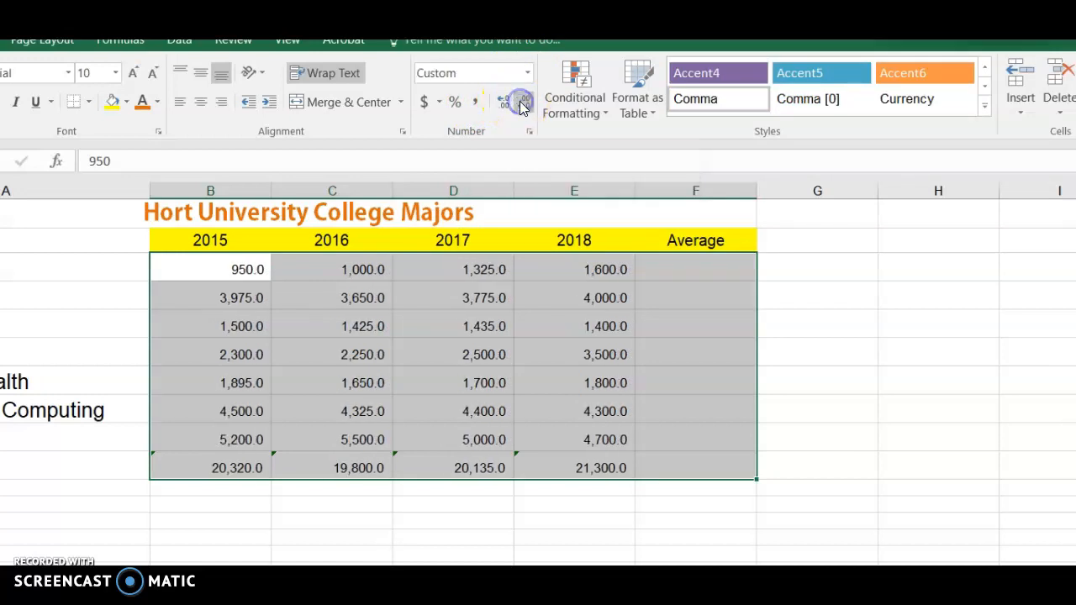
click(521, 103)
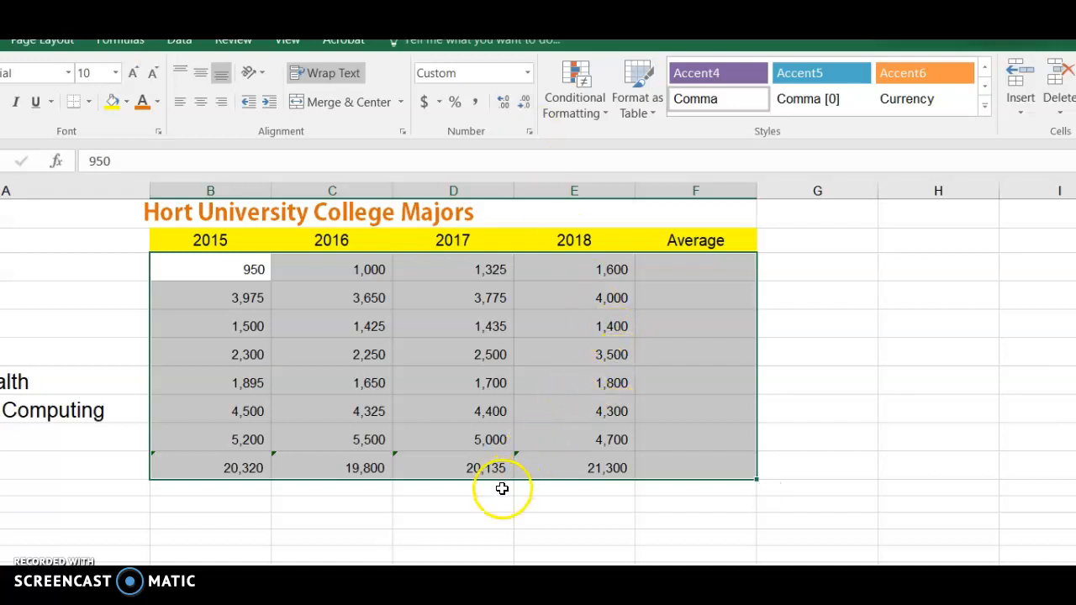
click(545, 486)
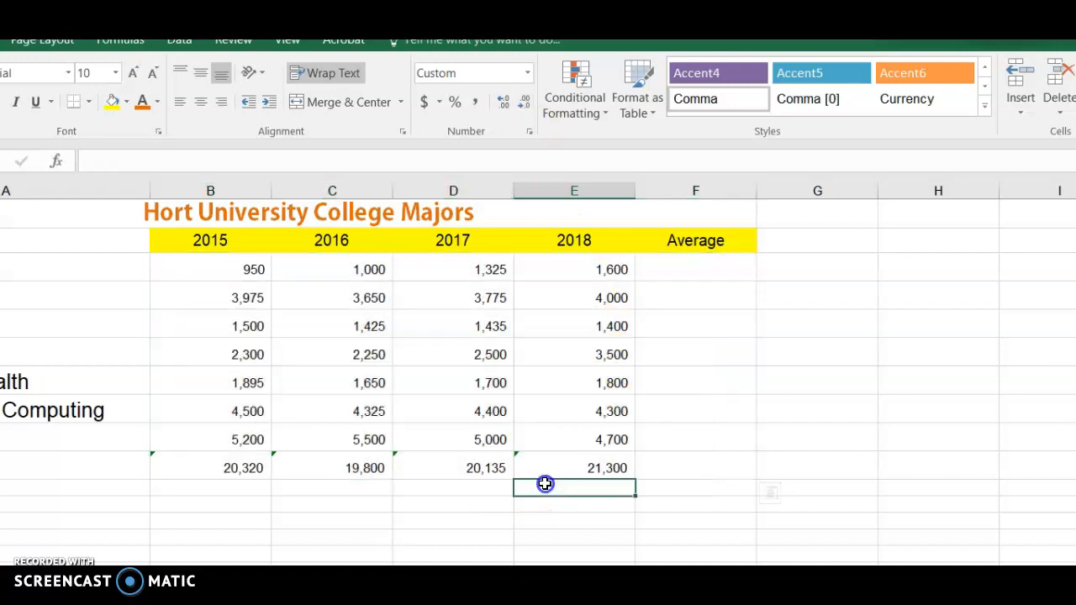
Step: Calculate the average of B3:E3 in cell F3 for the Arts major using the AutoSum Average function
click(676, 270)
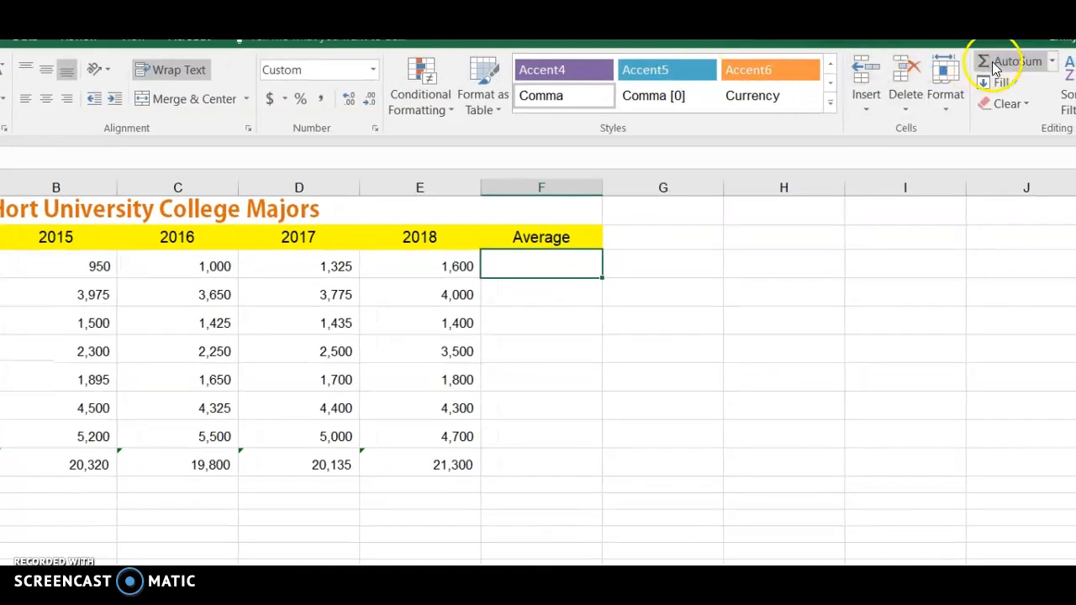
click(1052, 64)
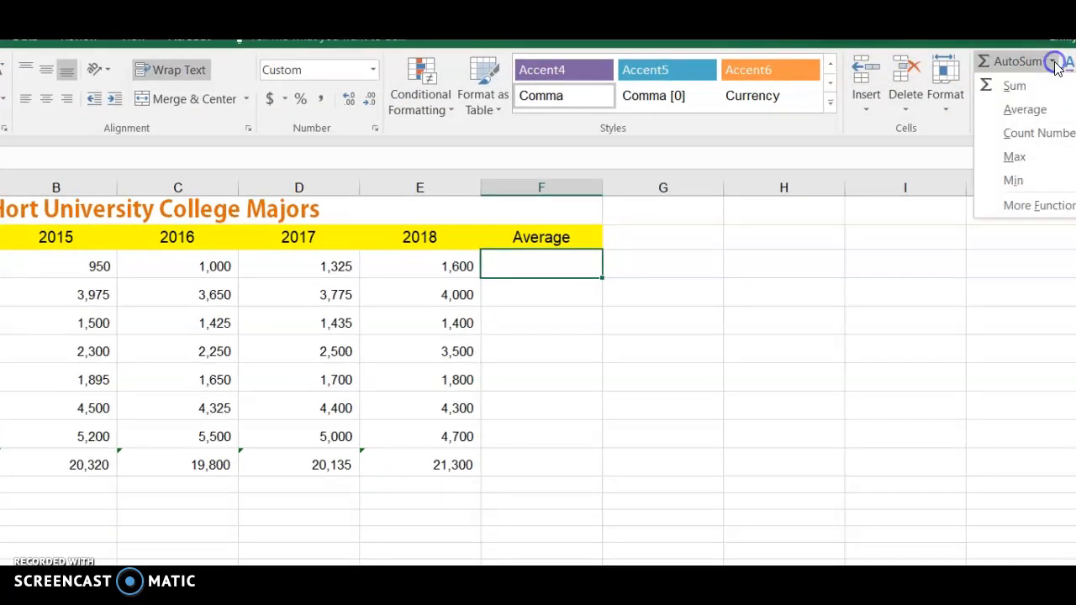
click(1024, 111)
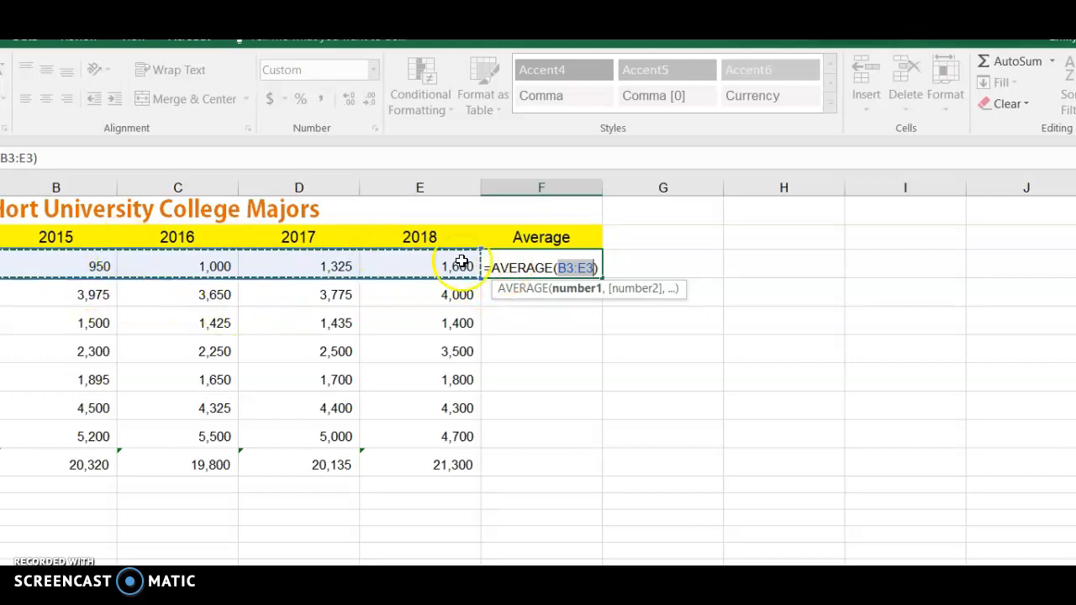
key(Return)
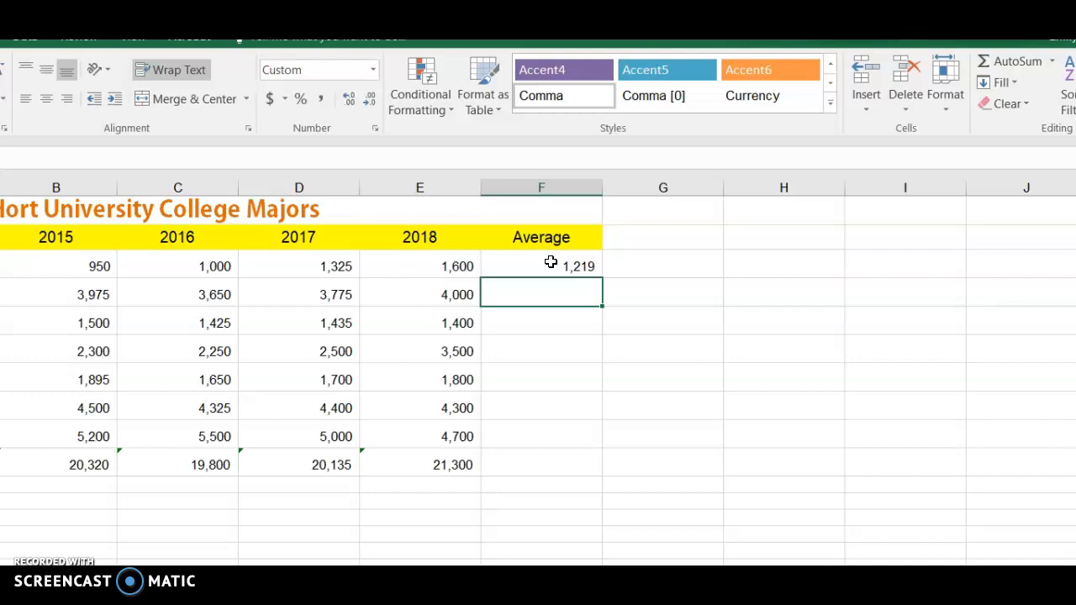
Step: Fill the average formula from F3 down to F10 for the remaining majors and the Total row
click(551, 263)
drag(605, 281, 576, 468)
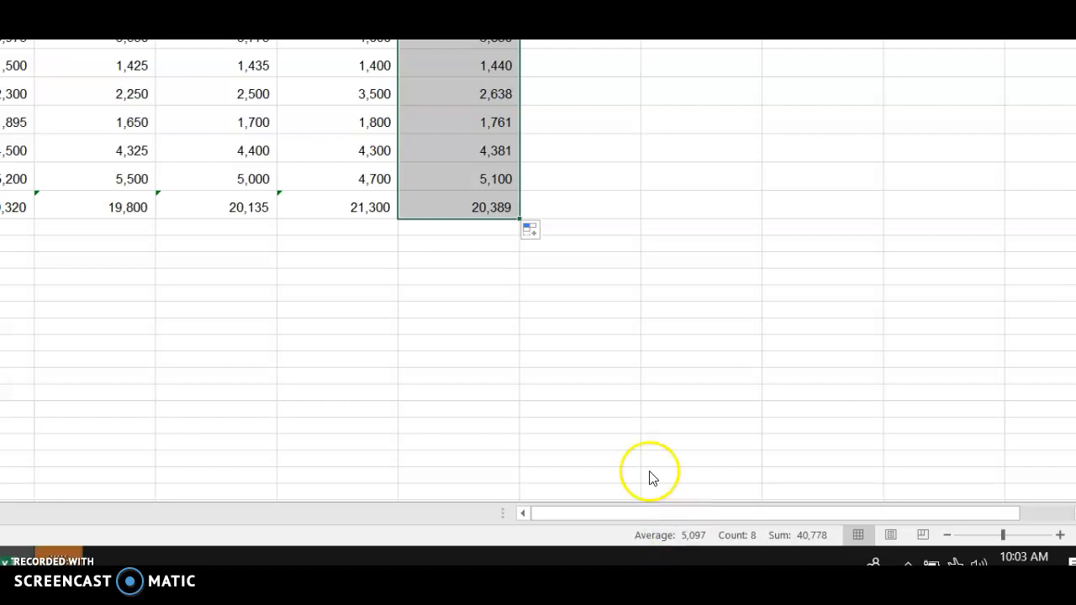
drag(559, 38, 0, 0)
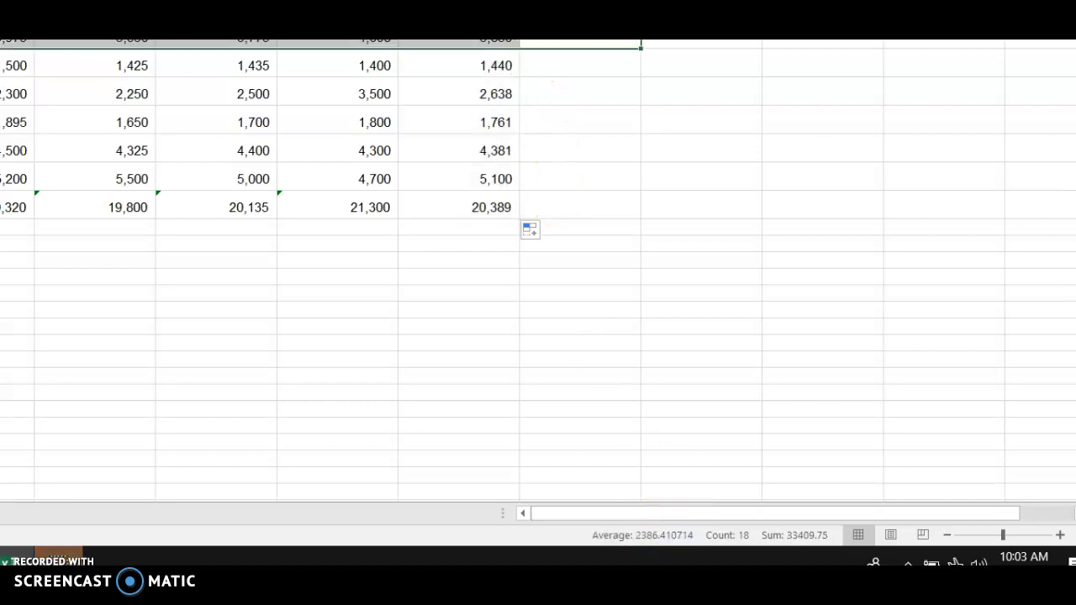
click(684, 143)
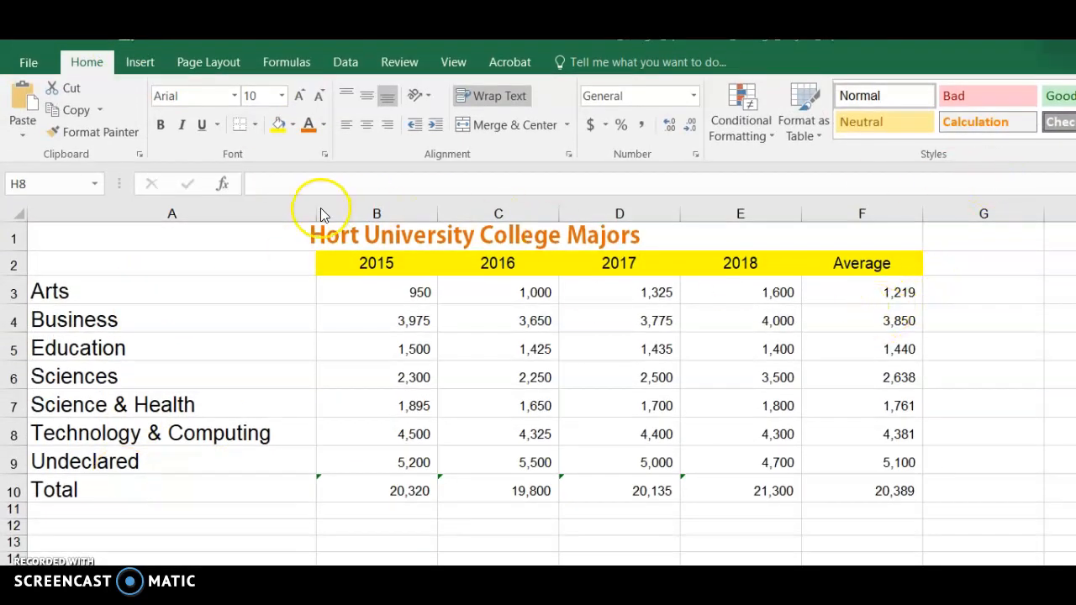
Step: Insert a 3-D pie chart of the average for each major, using the ranges A3:A9 and F3:F9
click(248, 299)
click(282, 386)
drag(225, 280, 195, 451)
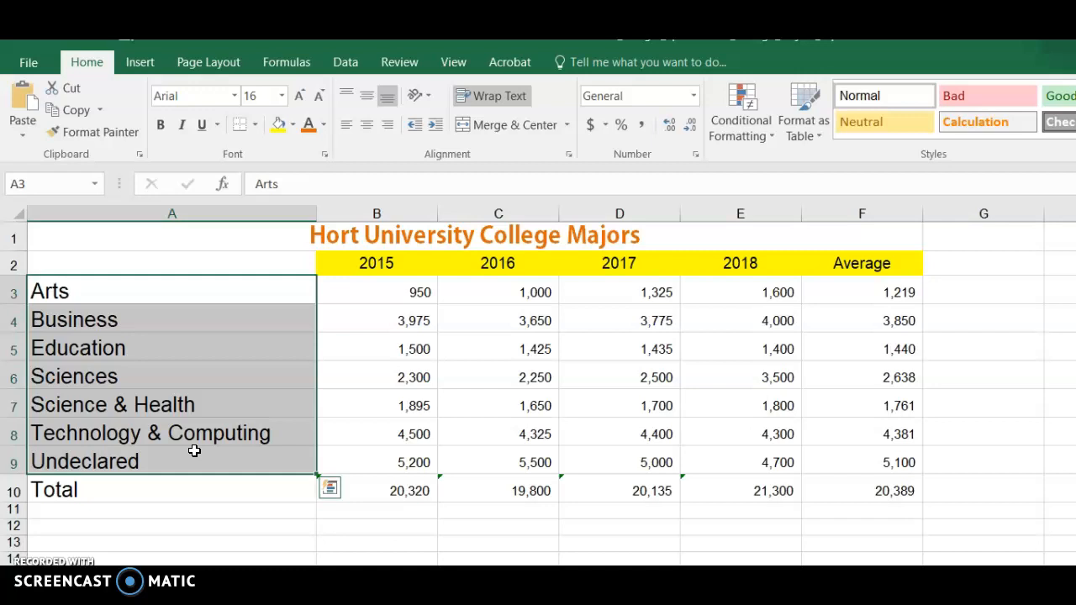
drag(881, 290, 868, 450)
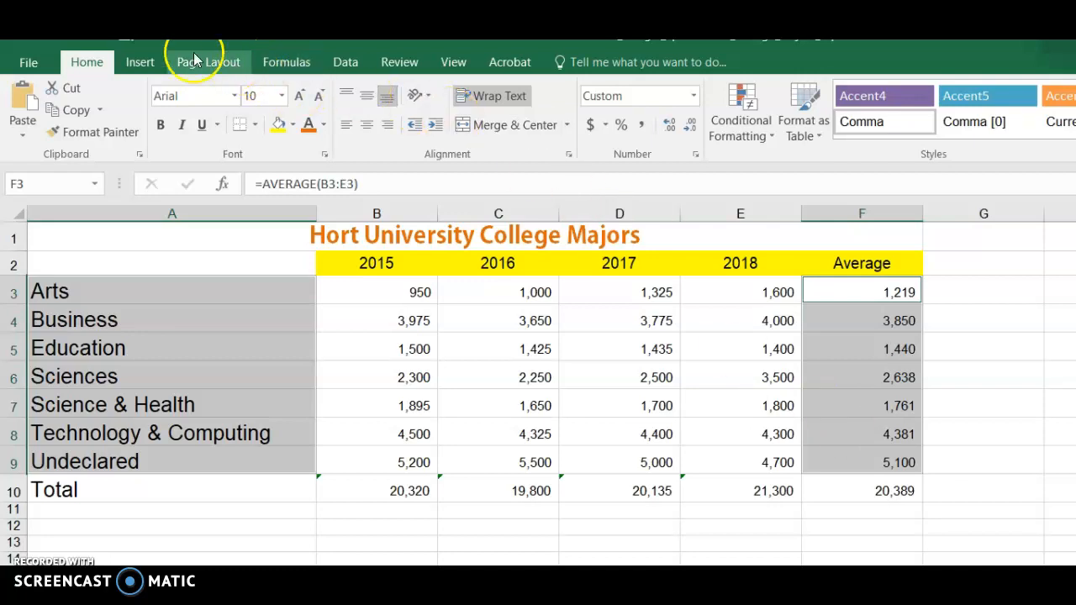
click(143, 61)
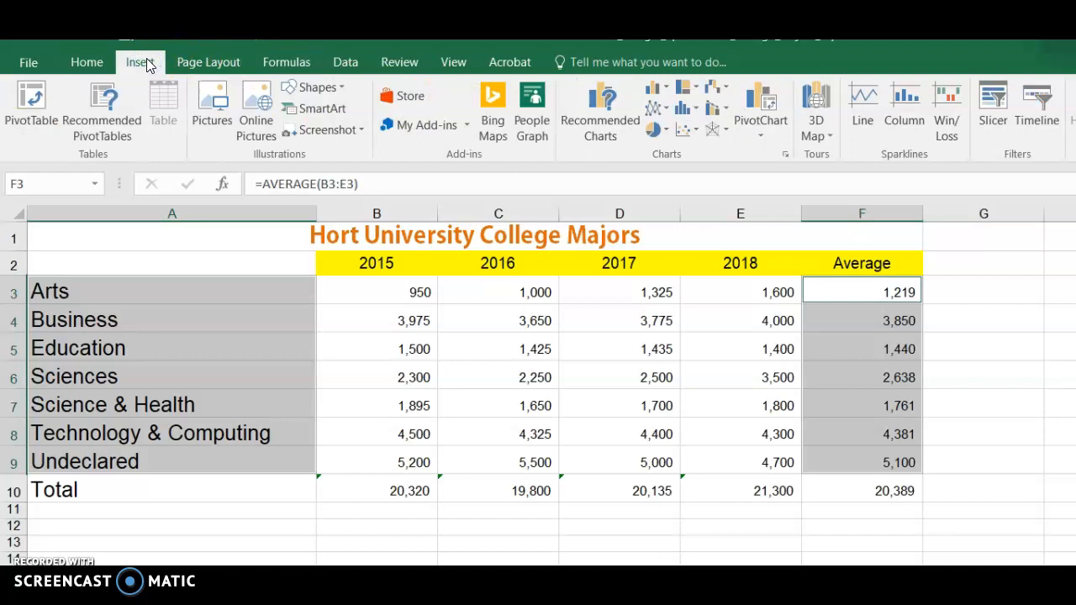
click(655, 133)
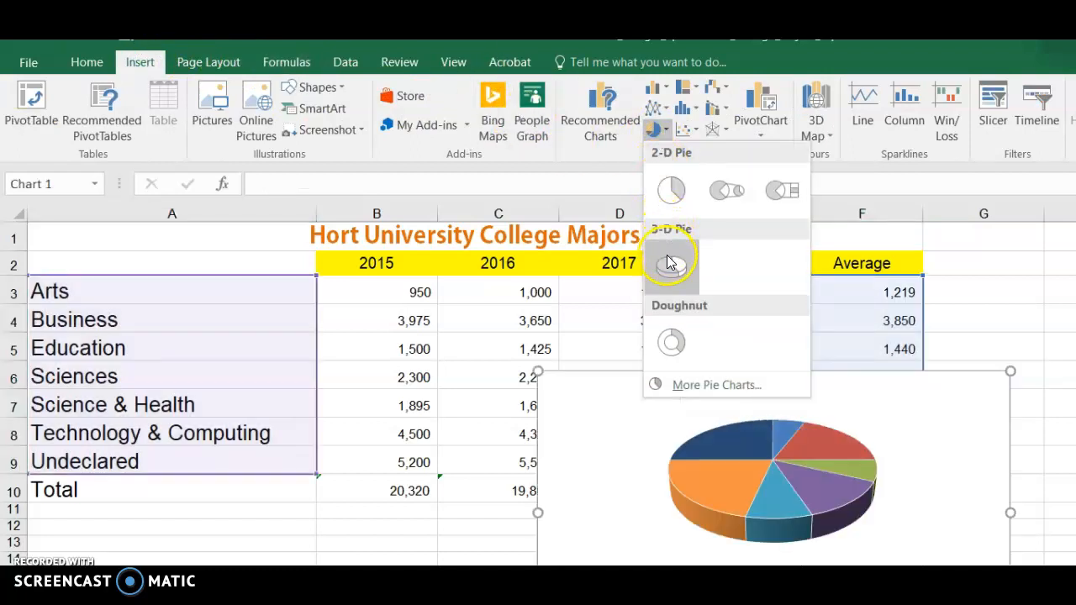
click(670, 265)
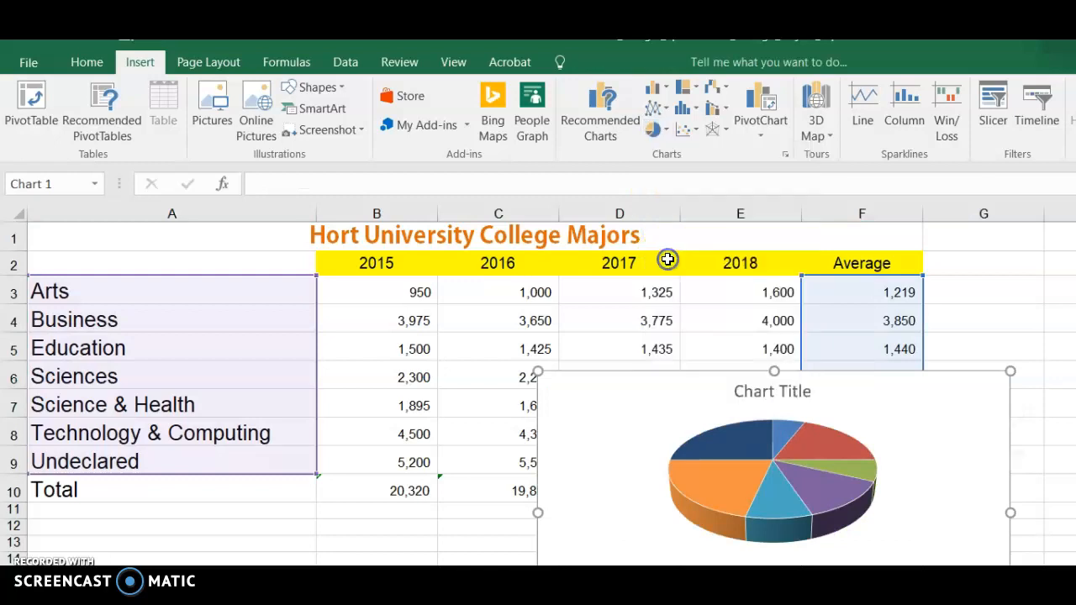
Step: Move the pie chart to a new sheet named Pie Chart
drag(627, 398, 582, 407)
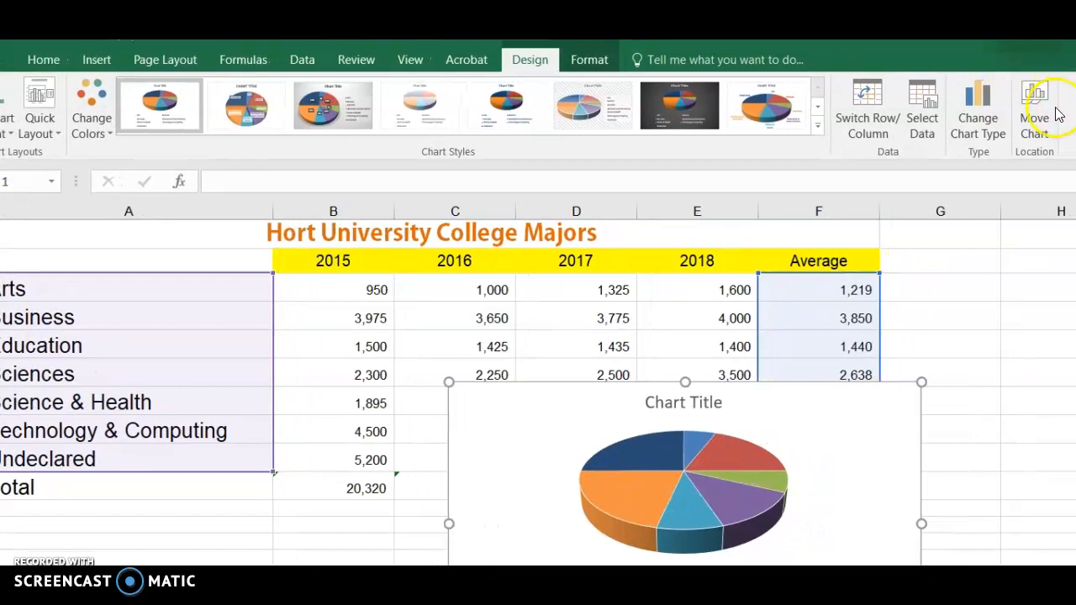
click(1033, 112)
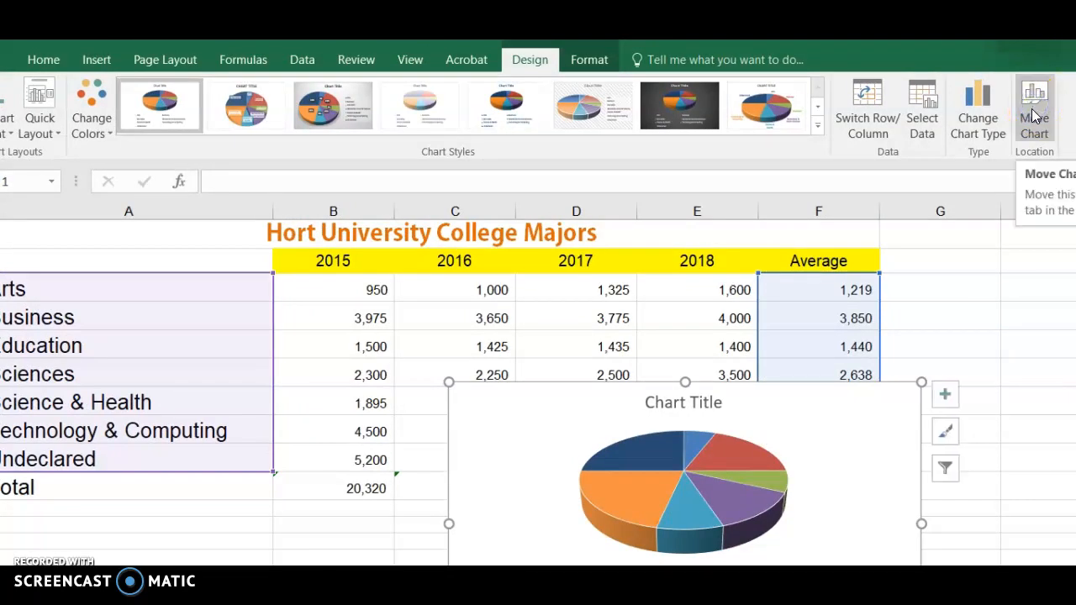
click(1034, 148)
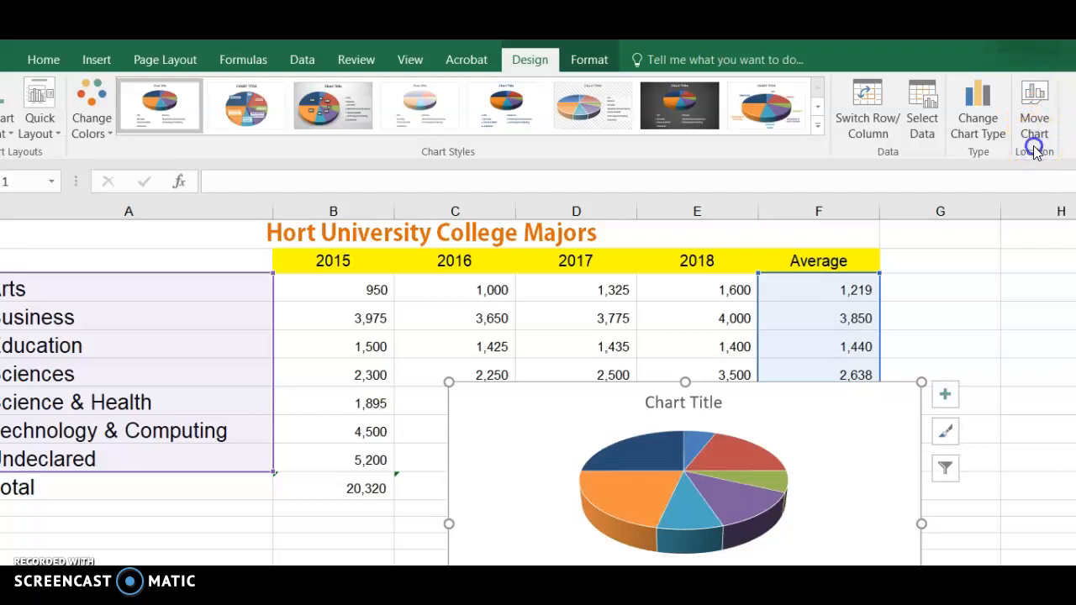
click(1034, 113)
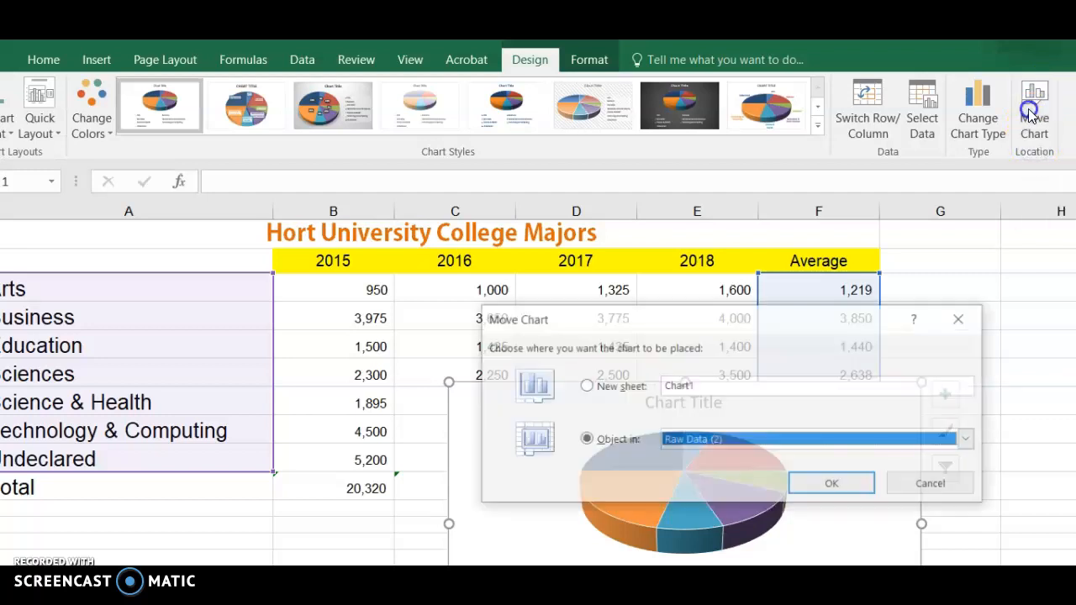
click(585, 386)
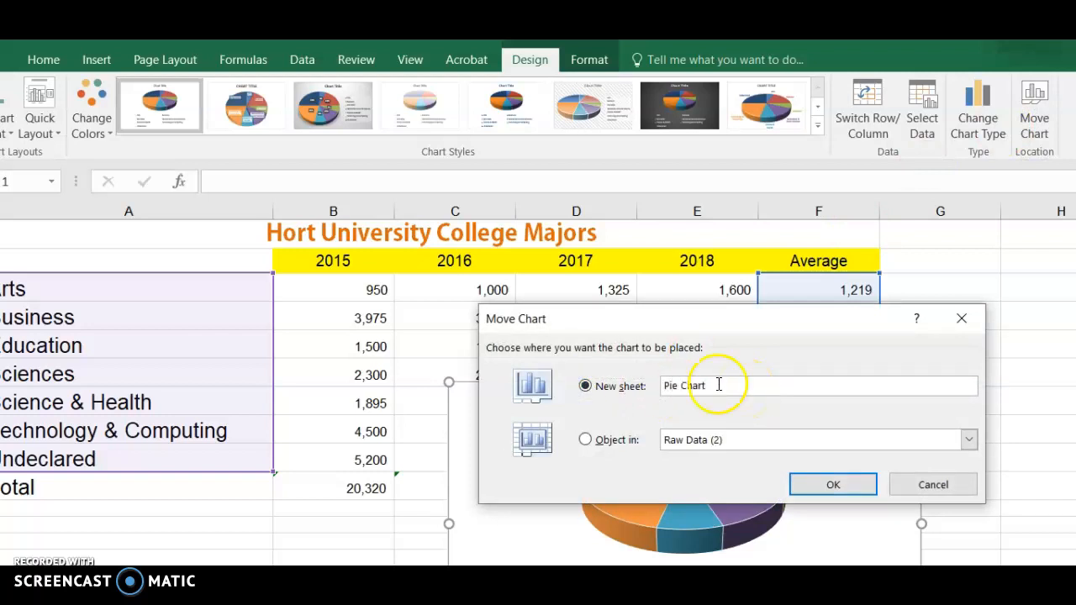
click(808, 486)
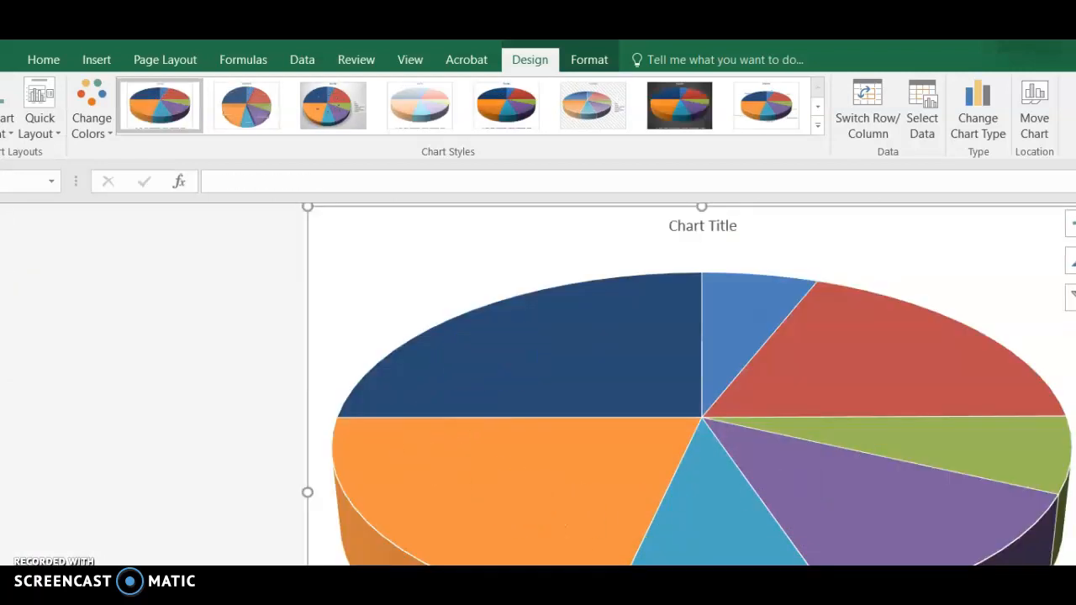
Step: Replace the pie chart's title with "Average College Majors Hort"
click(702, 229)
drag(733, 223, 680, 223)
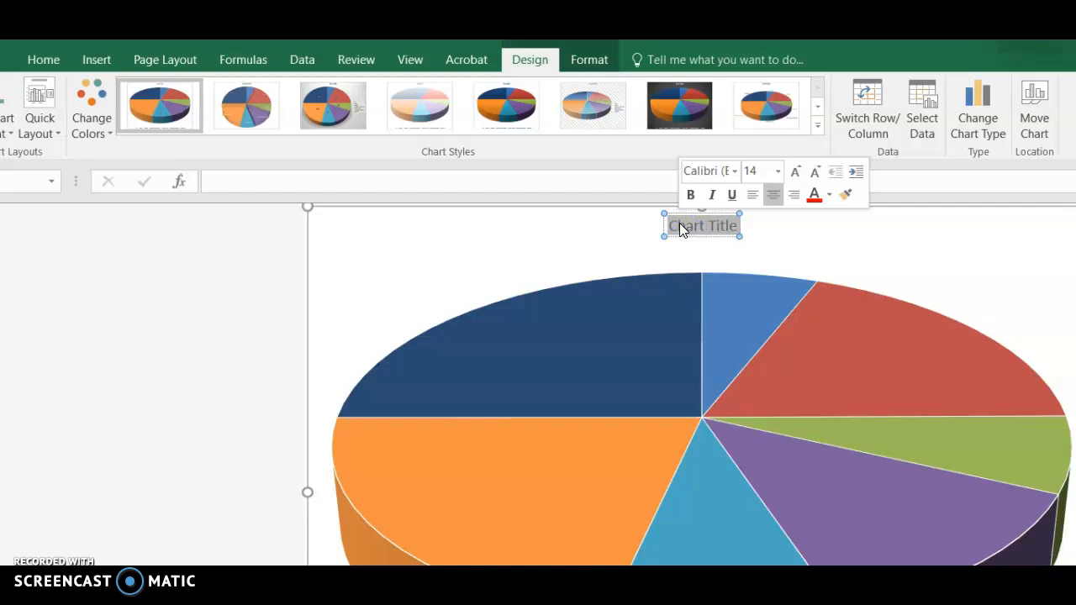
text(A)
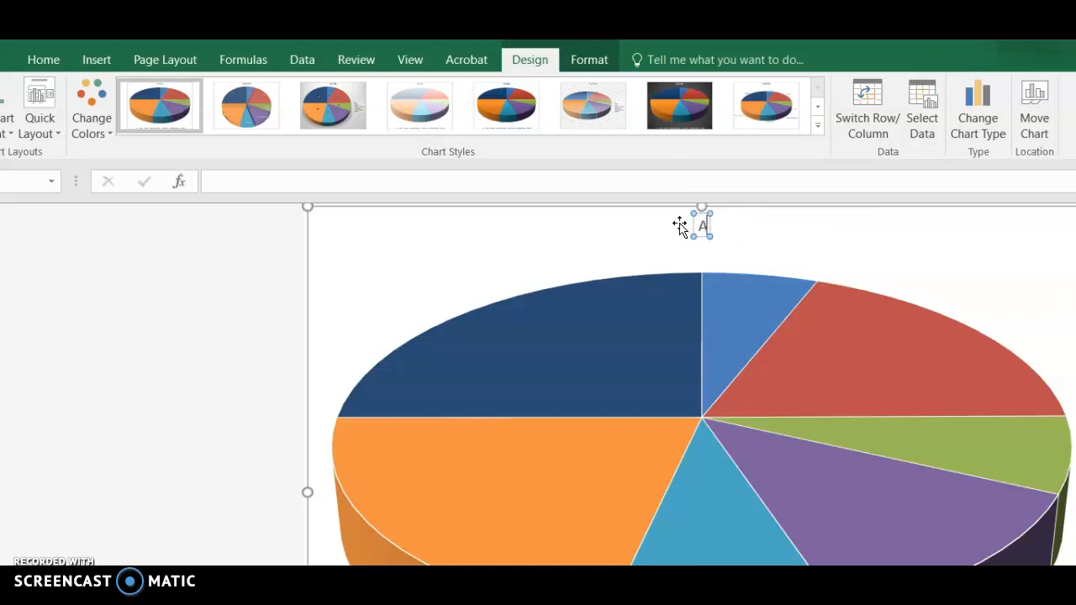
text(verage)
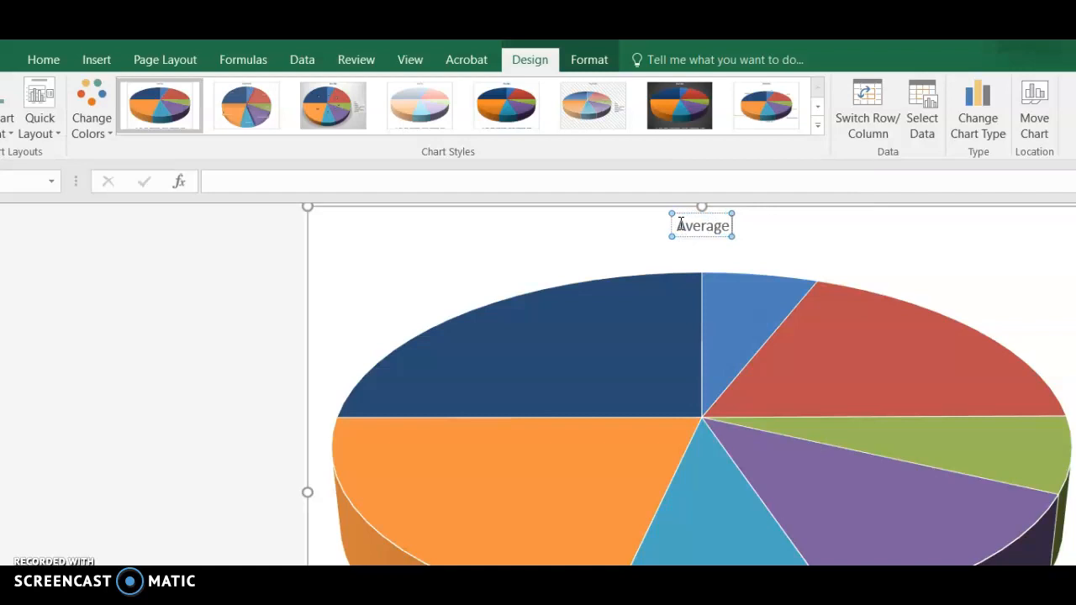
text( College)
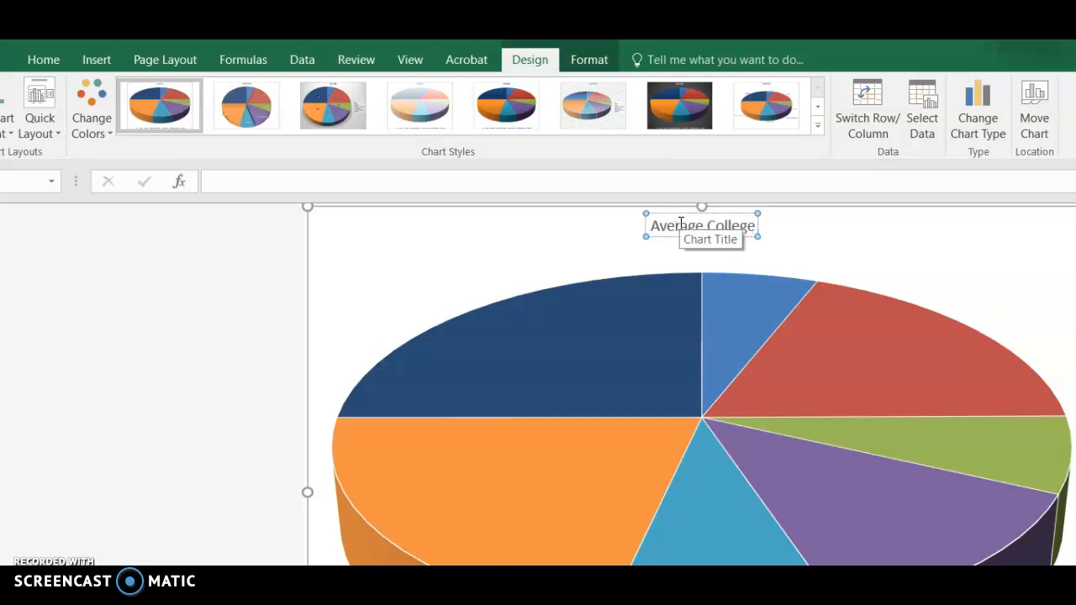
text( Majors HOrt)
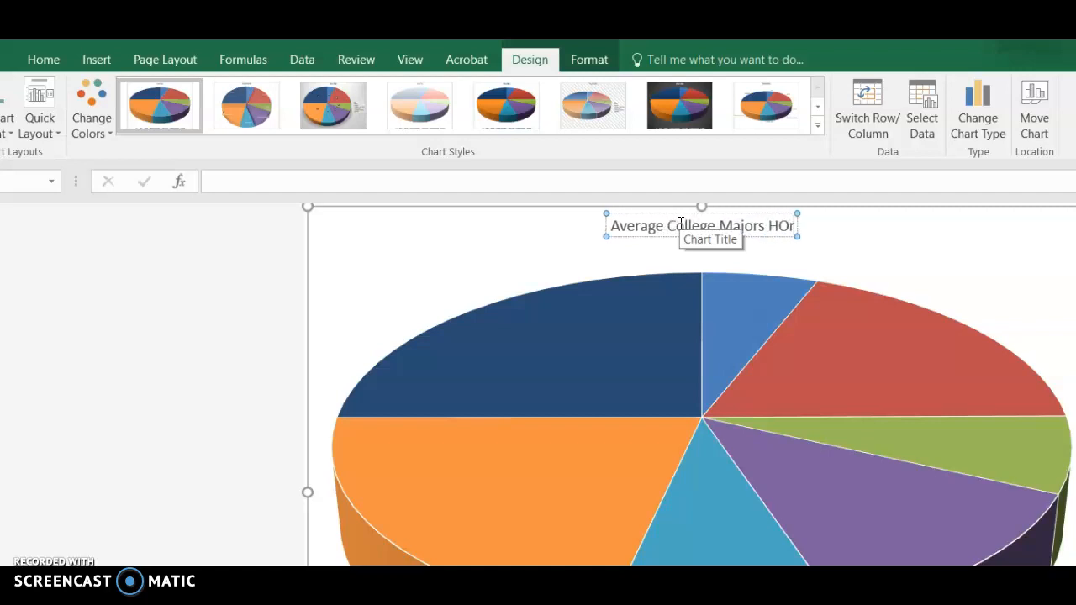
key(BackSpace)
key(BackSpace)
key(BackSpace)
text(ort)
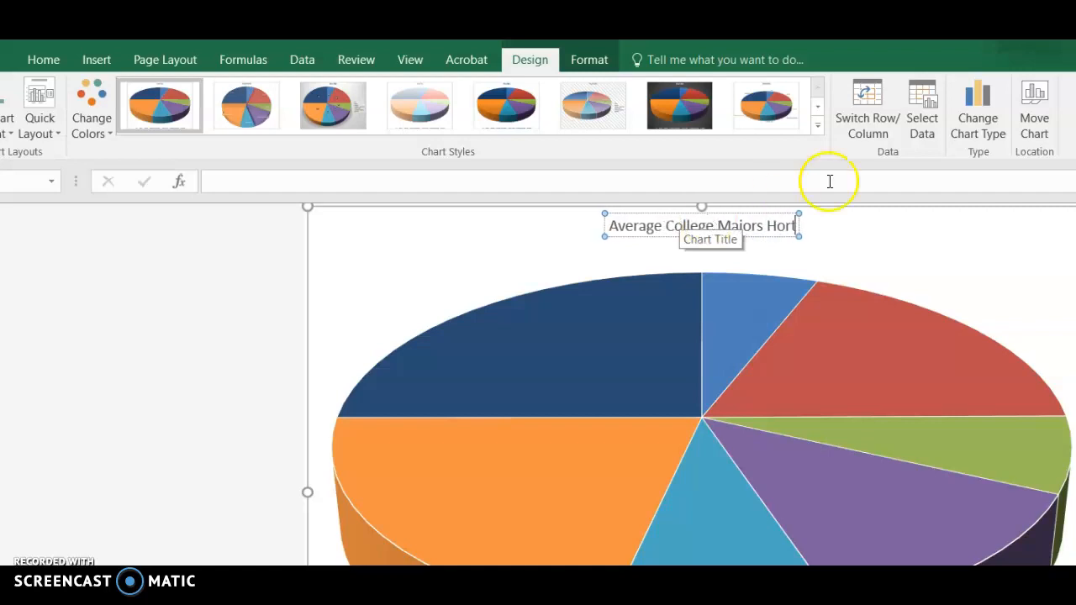
Step: Switch the pie chart's rows and columns and back again, and apply chart Style 3
click(871, 125)
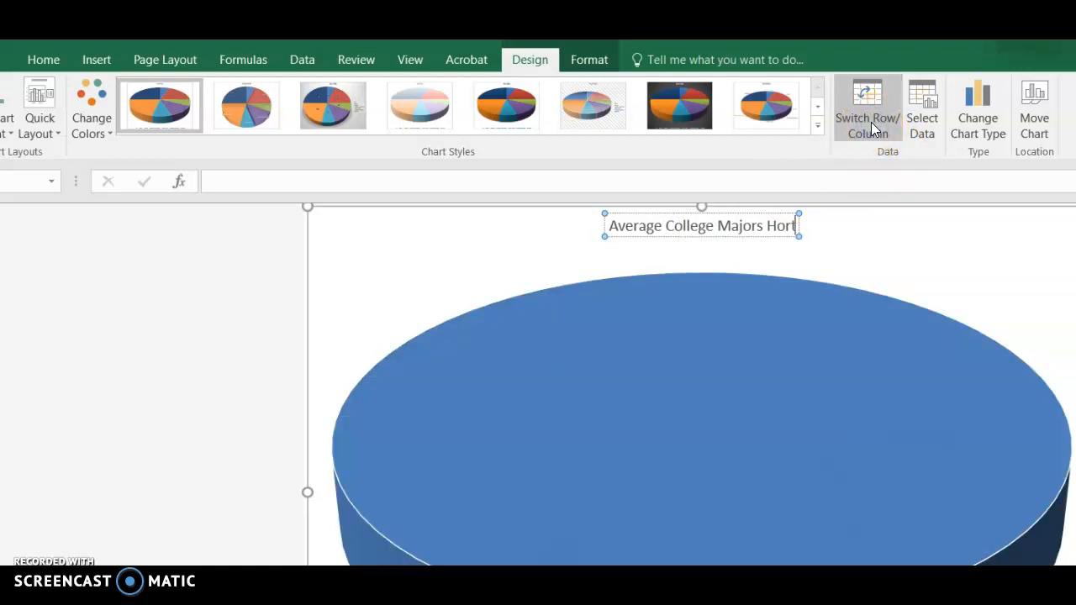
click(871, 124)
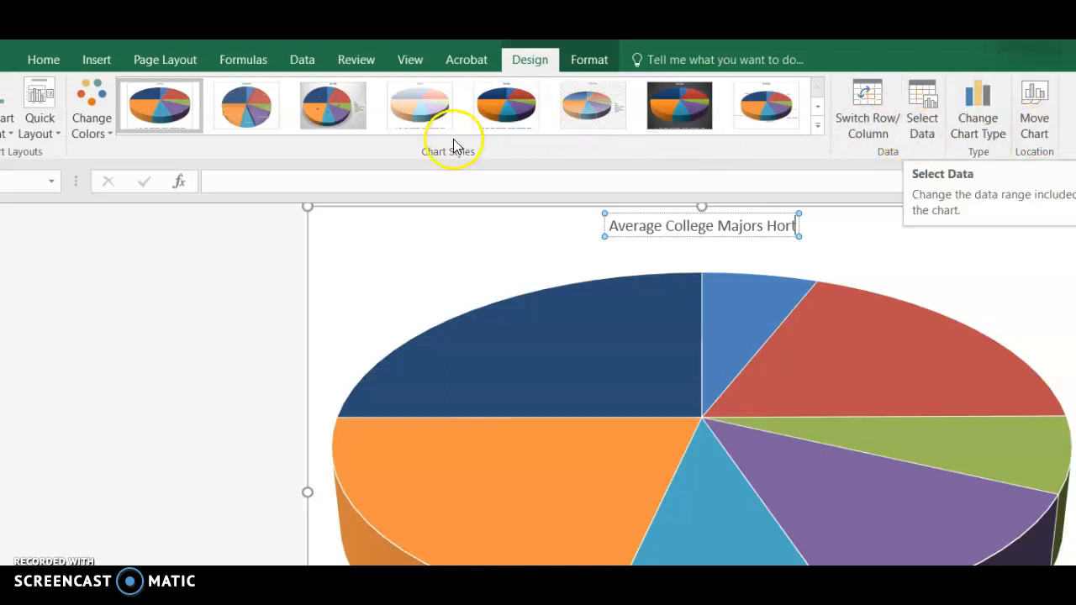
click(818, 126)
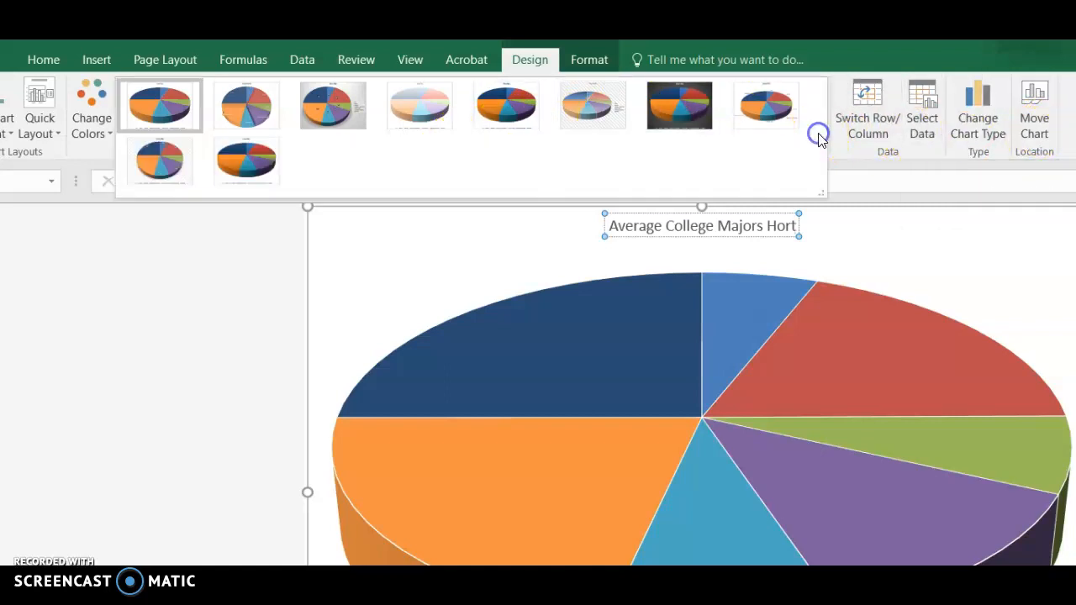
click(329, 99)
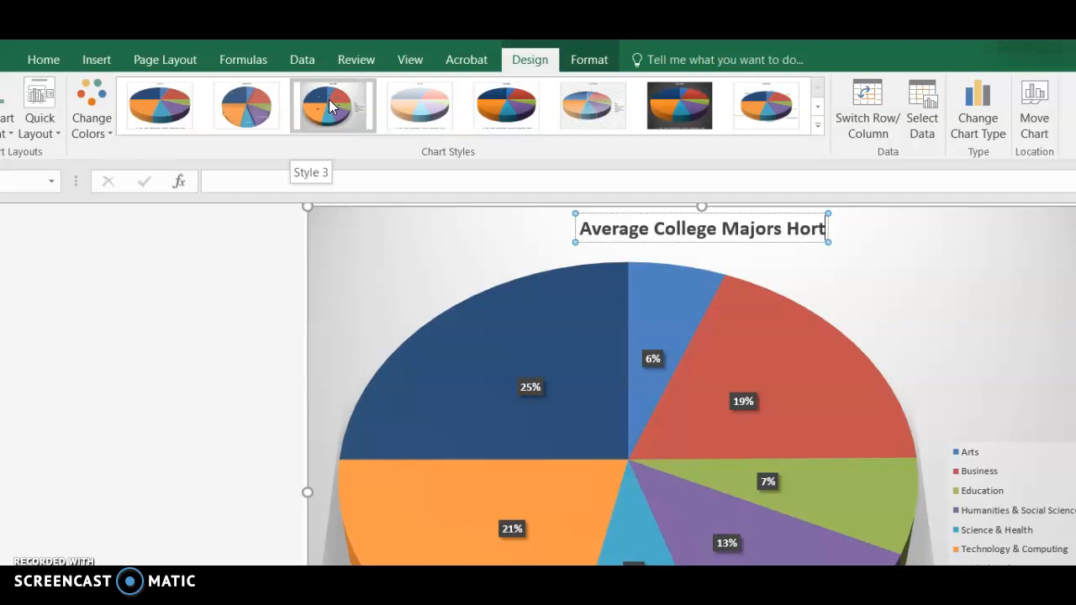
click(328, 99)
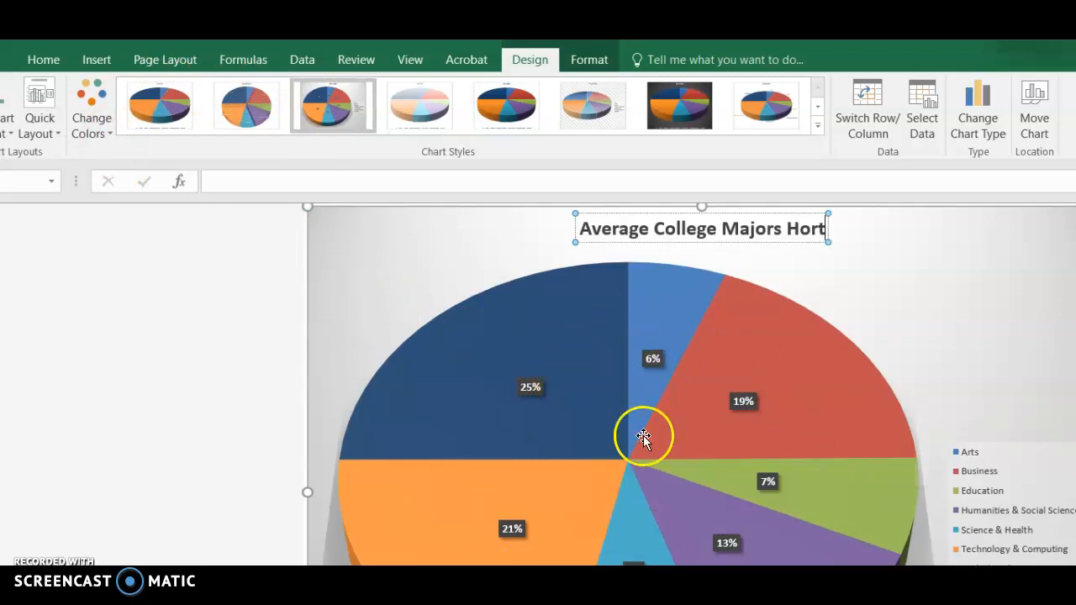
Step: Insert a 3-D Stacked Column chart from the range A2:E9 on the Raw Data (2) sheet and place it below the Total row
mouse_move(566, 440)
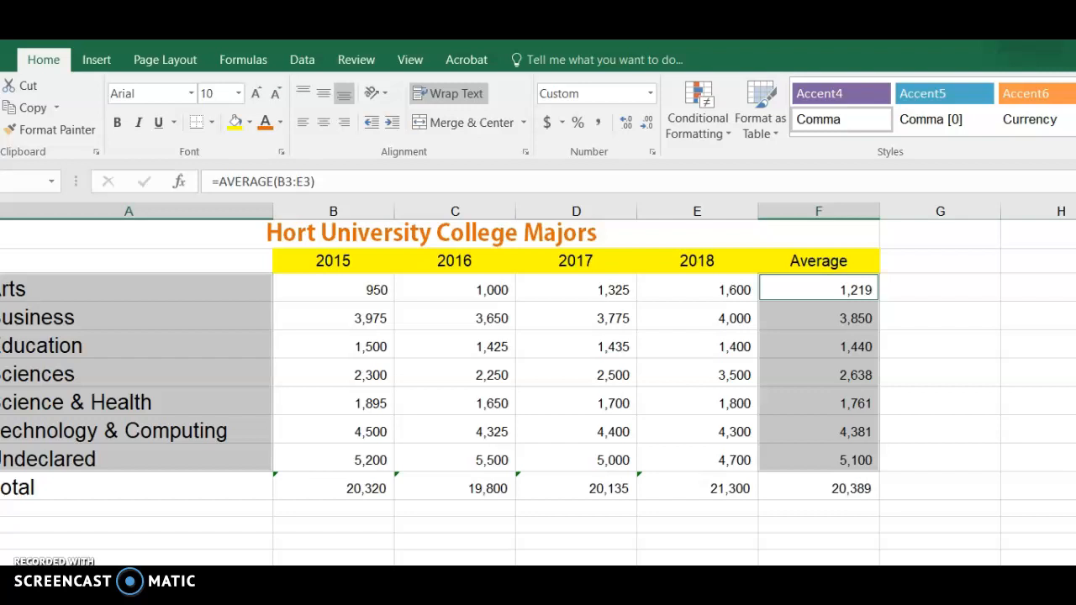
click(409, 445)
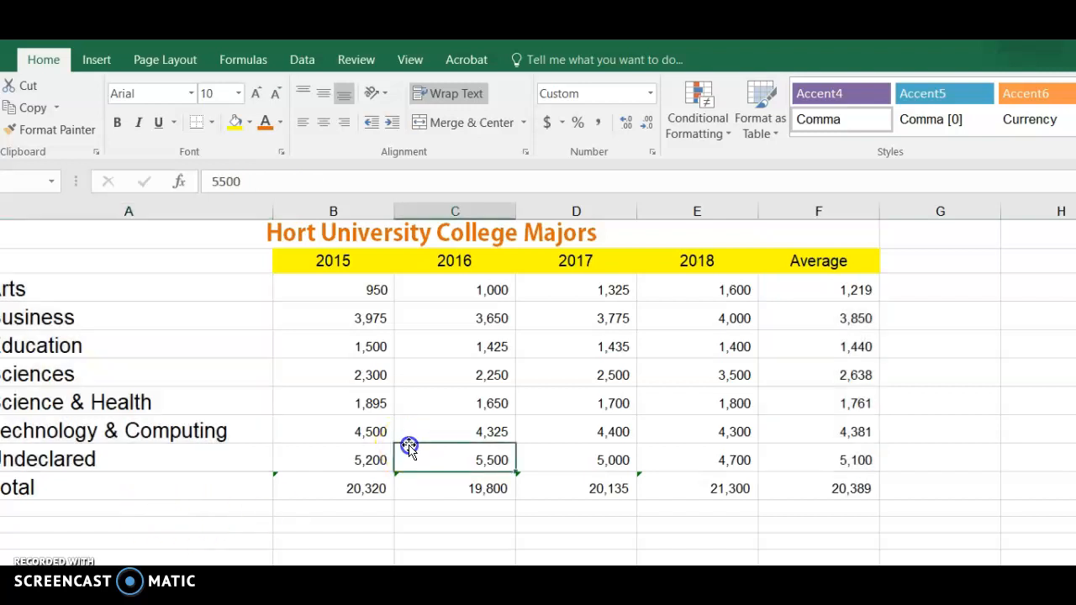
click(104, 265)
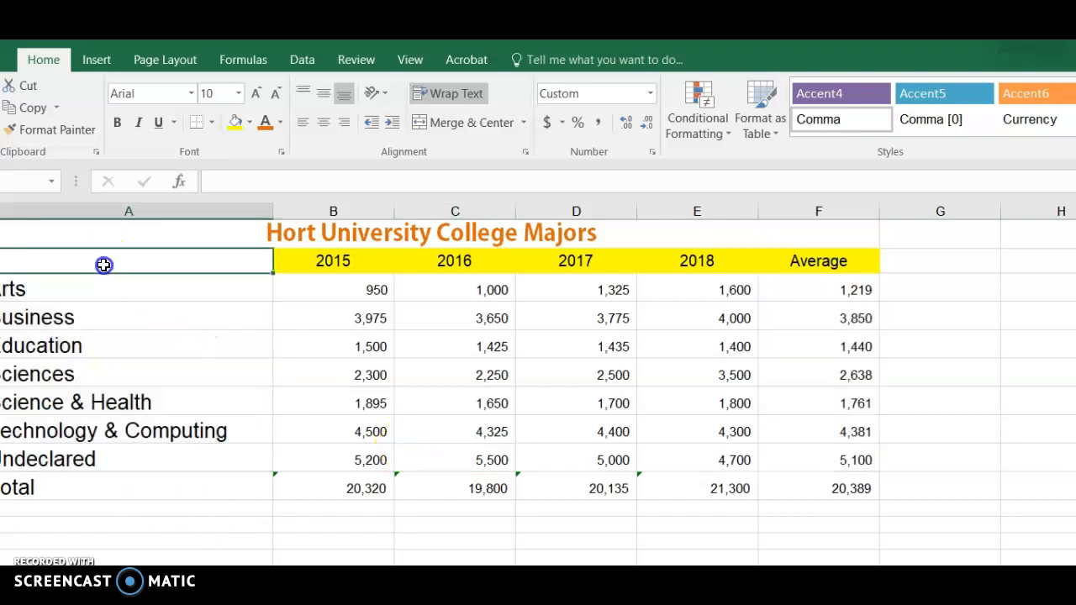
drag(103, 264, 732, 458)
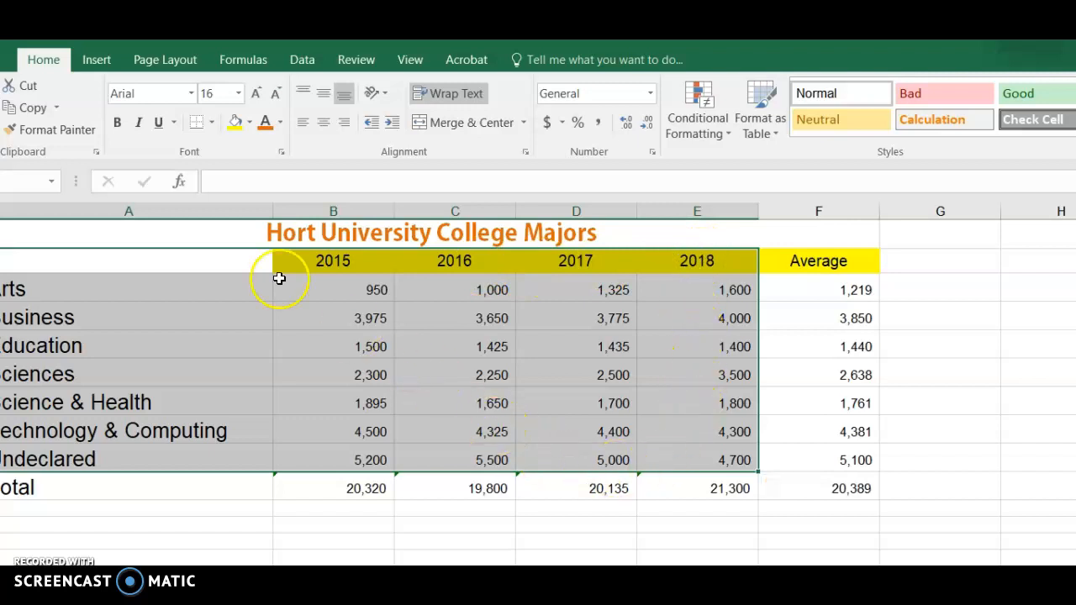
click(97, 61)
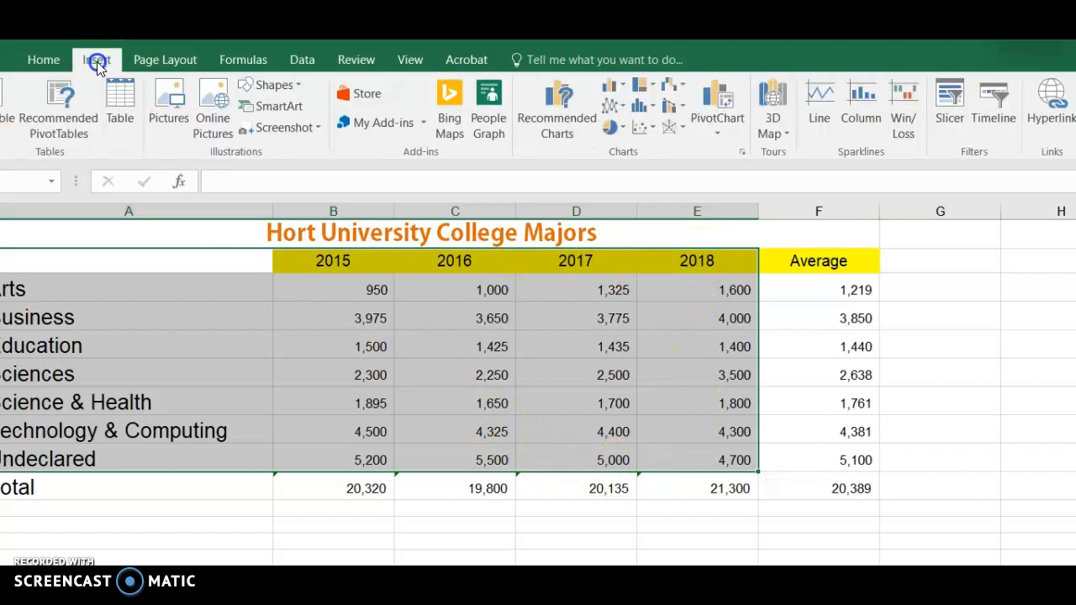
click(612, 88)
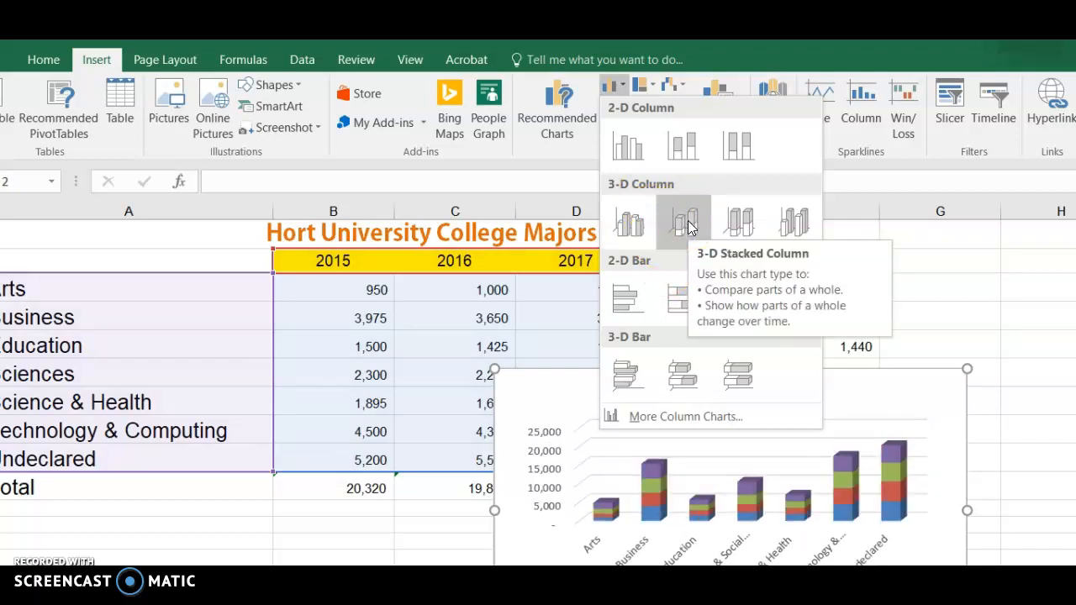
click(687, 226)
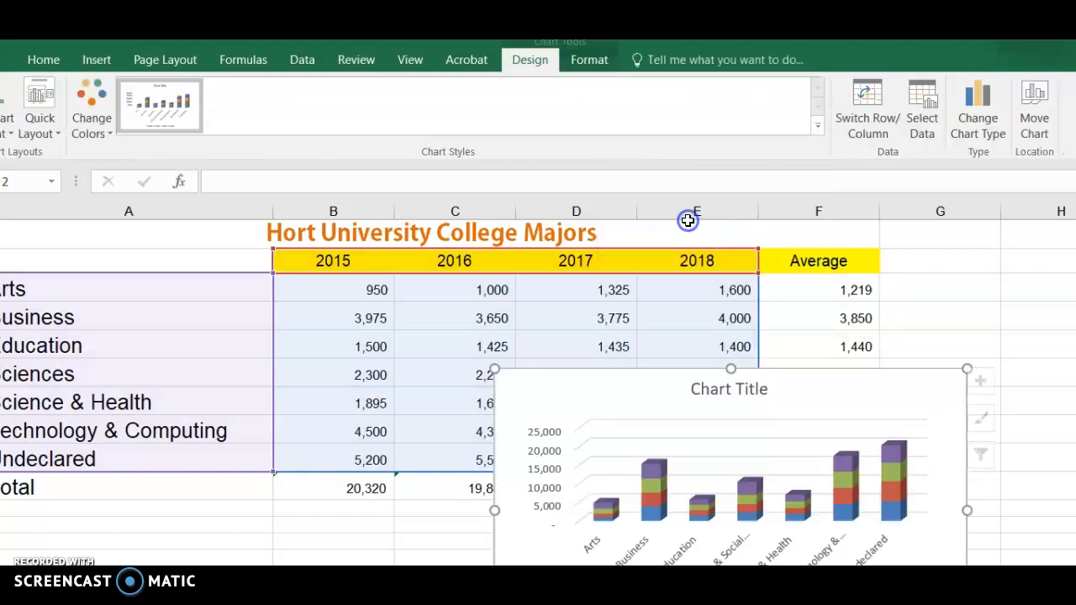
drag(651, 388, 454, 527)
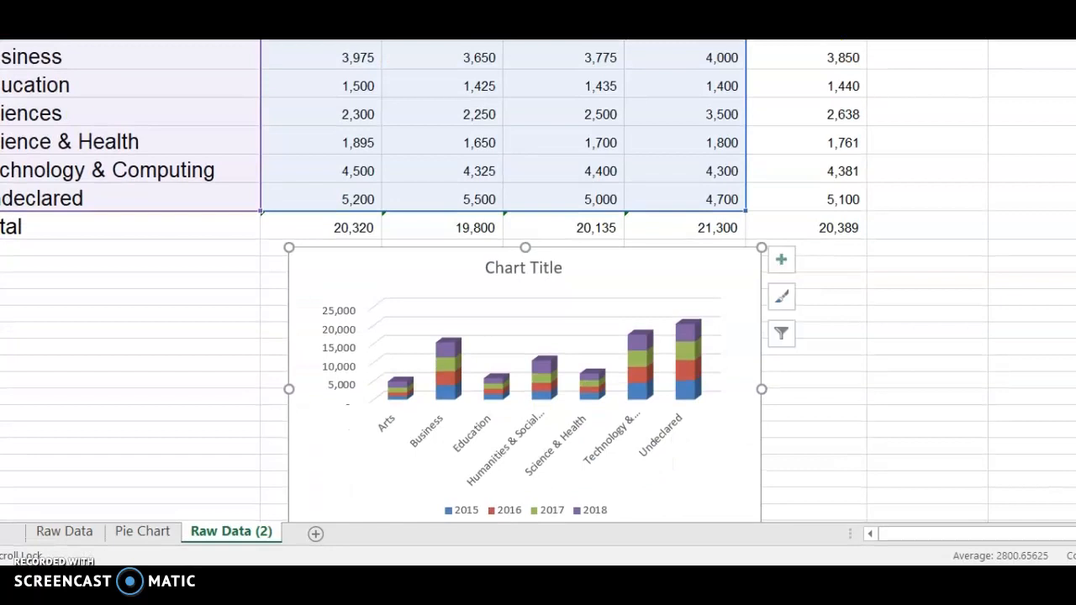
Step: Replace the stacked column chart's title with "Majors by year"
scroll(538, 294, down, 1)
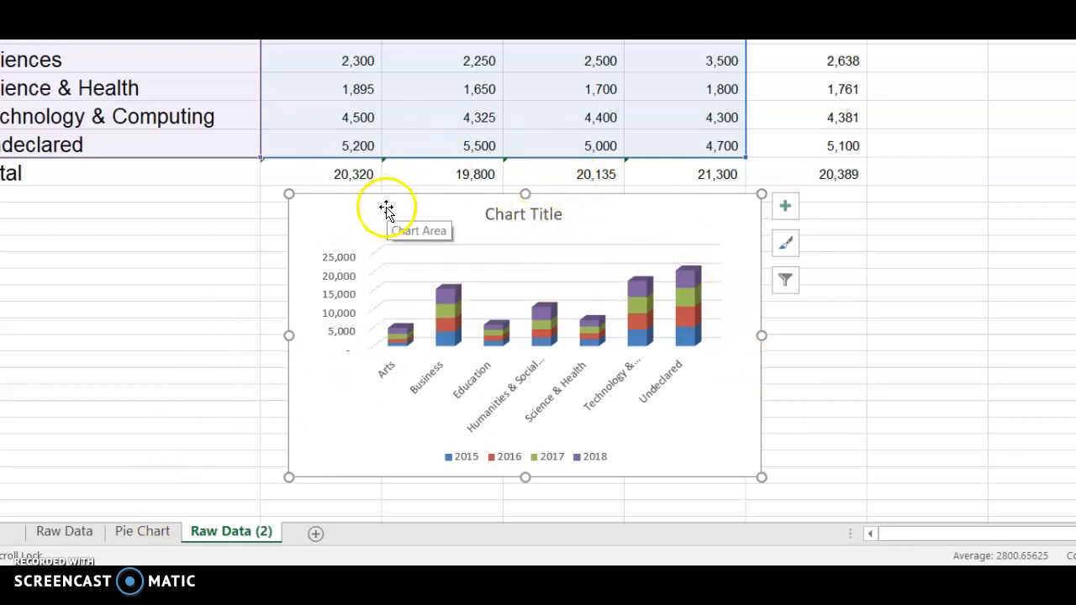
click(520, 212)
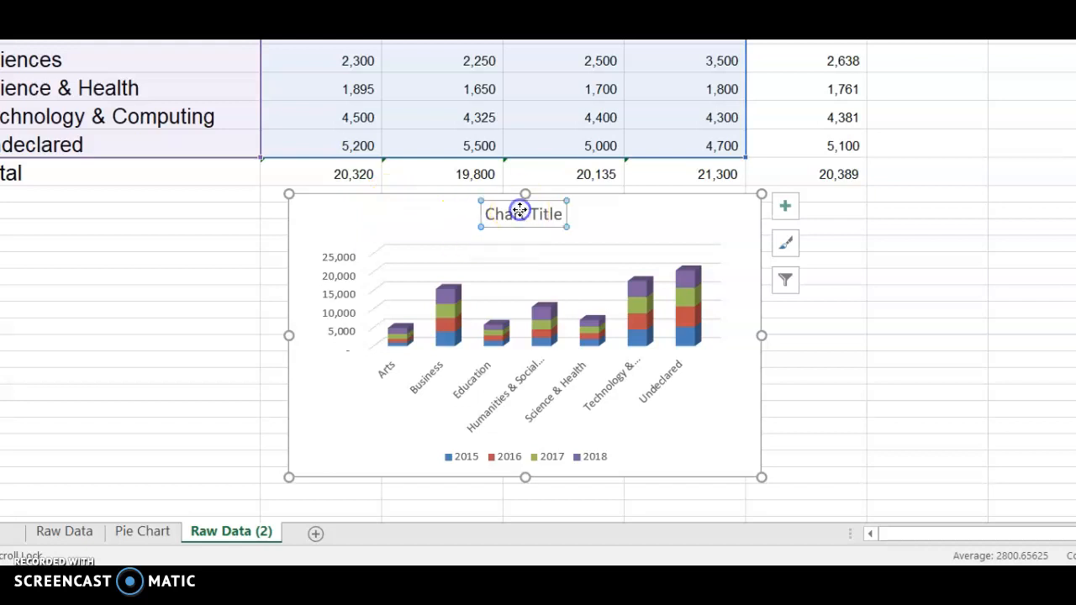
drag(558, 211, 480, 218)
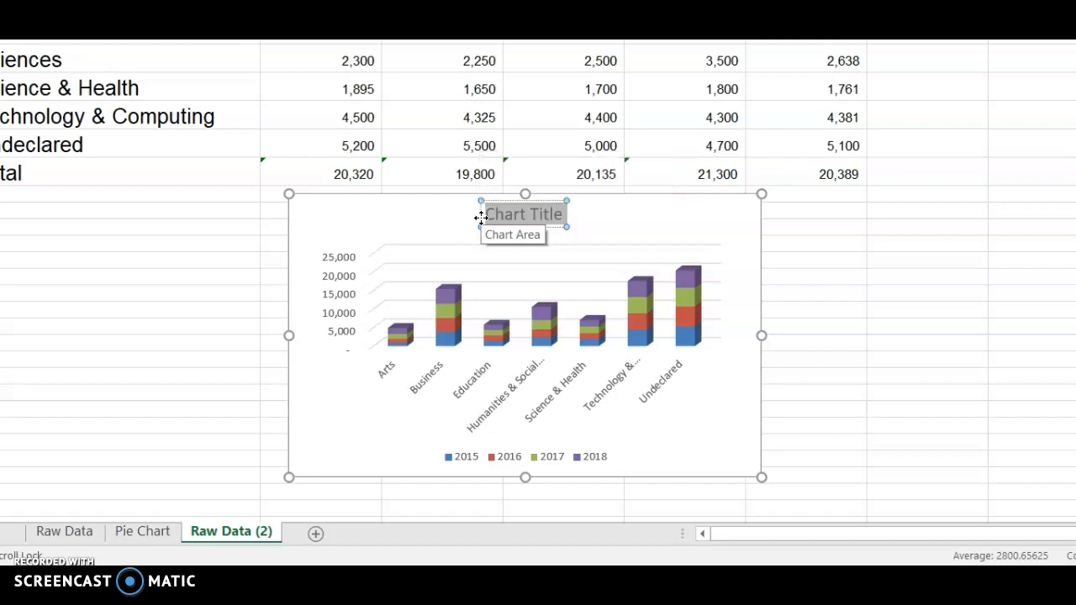
text(Majors by year)
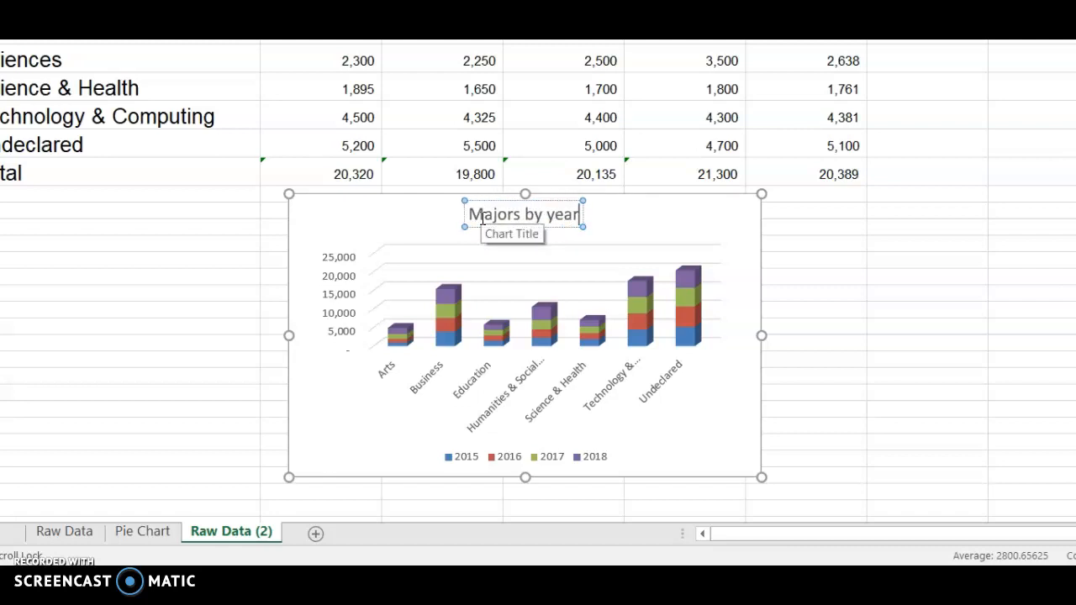
text( Hor)
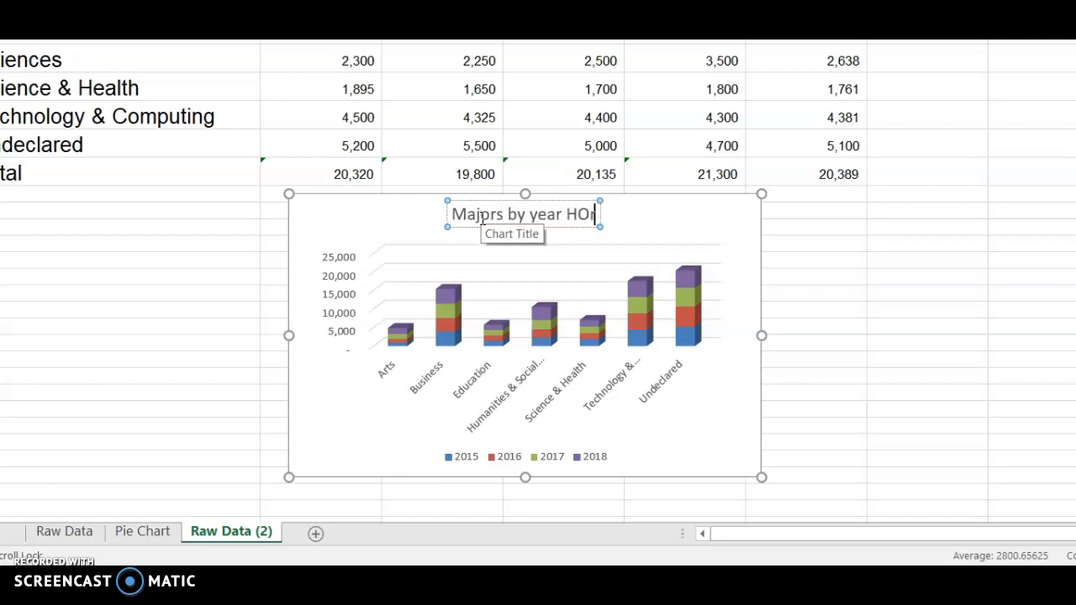
text(t co)
Step: Extend the stacked column chart's title to read "Majors by year Hort College"
key(BackSpace)
key(BackSpace)
text(College)
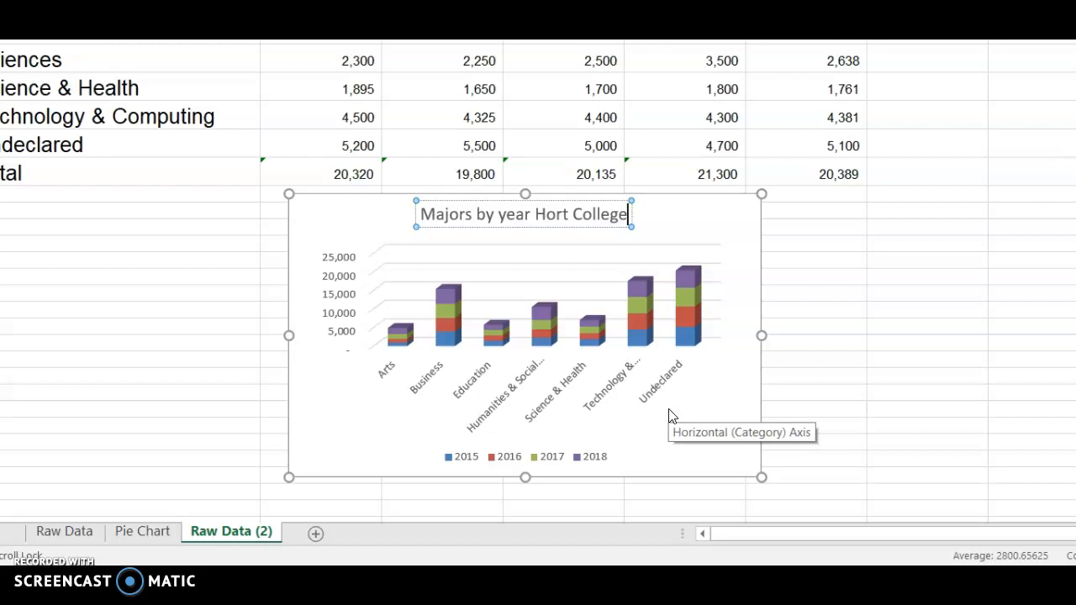
click(706, 211)
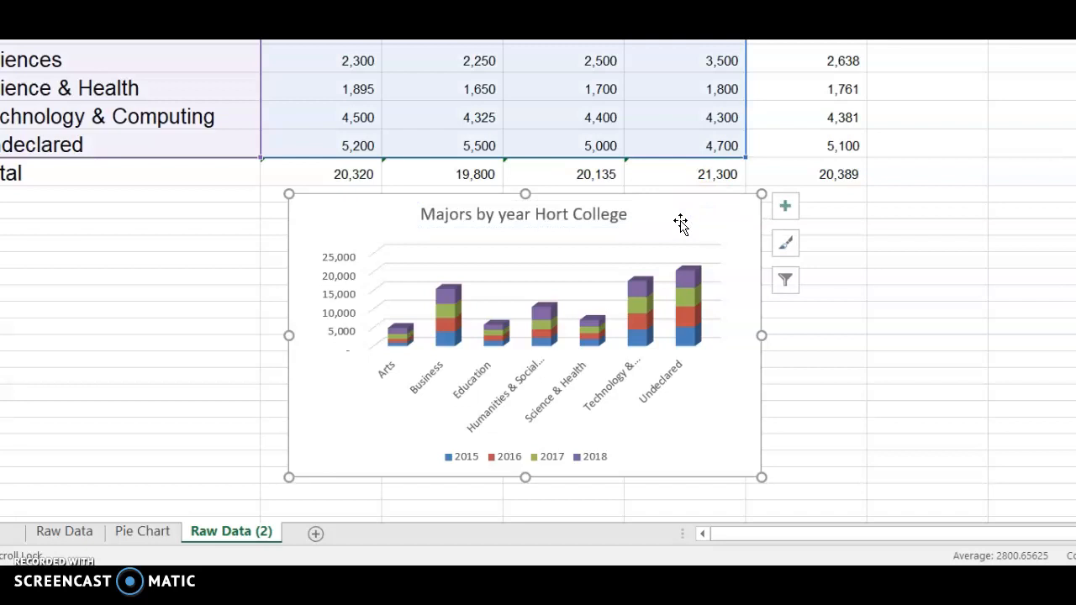
Step: Preview alternative colour palettes for the stacked column chart without applying one, and deselect the chart
click(328, 244)
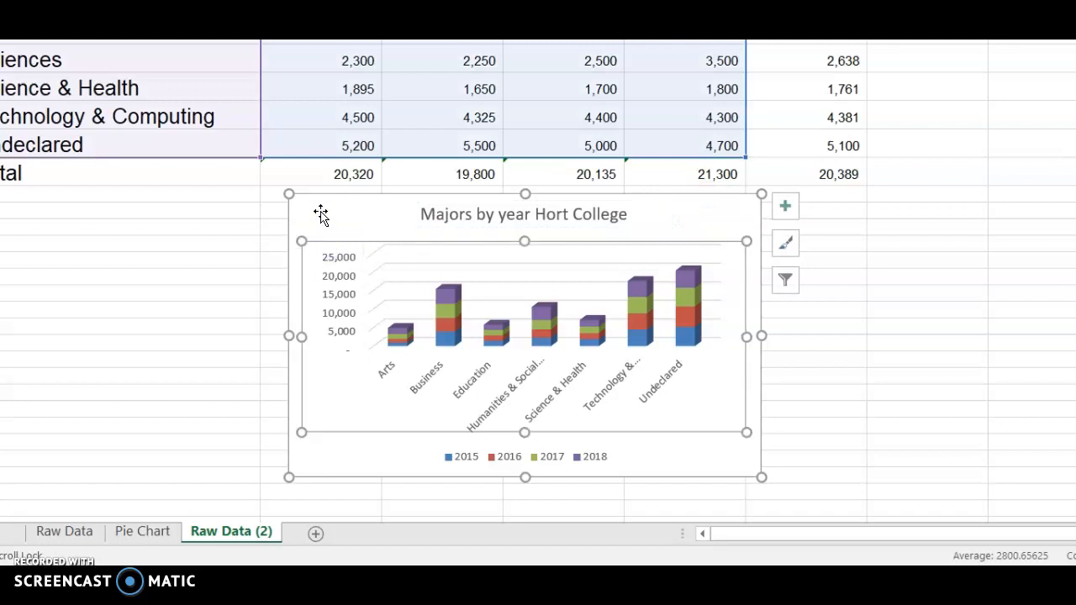
click(320, 214)
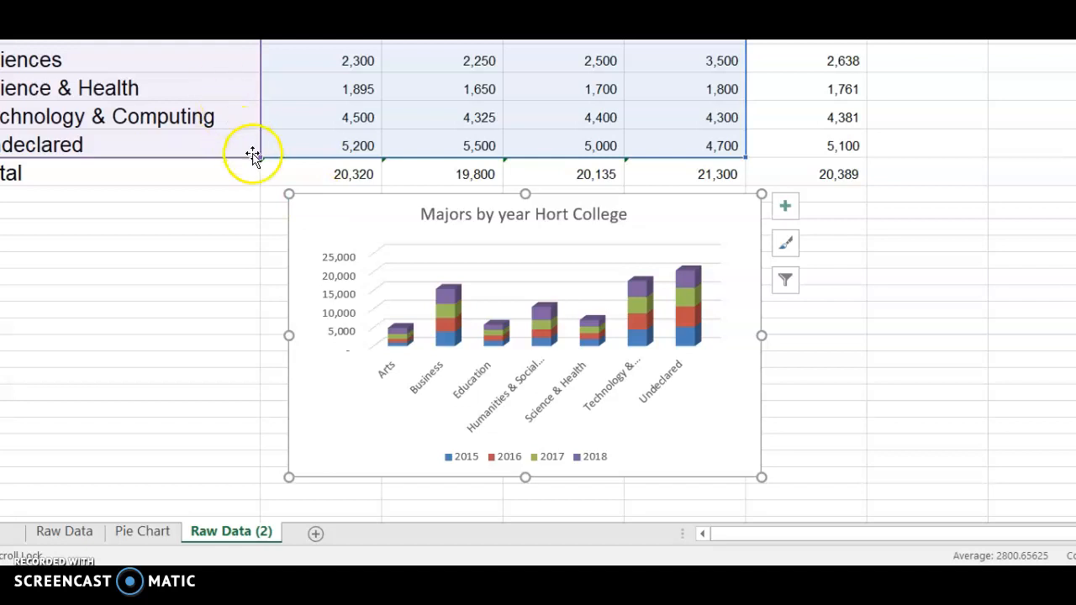
click(321, 196)
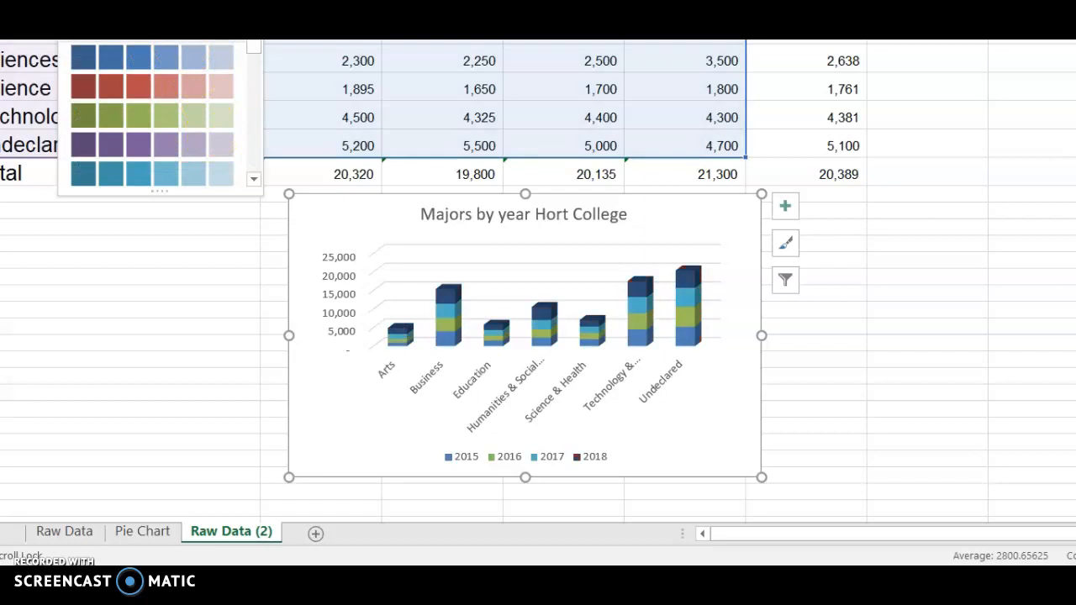
key(Escape)
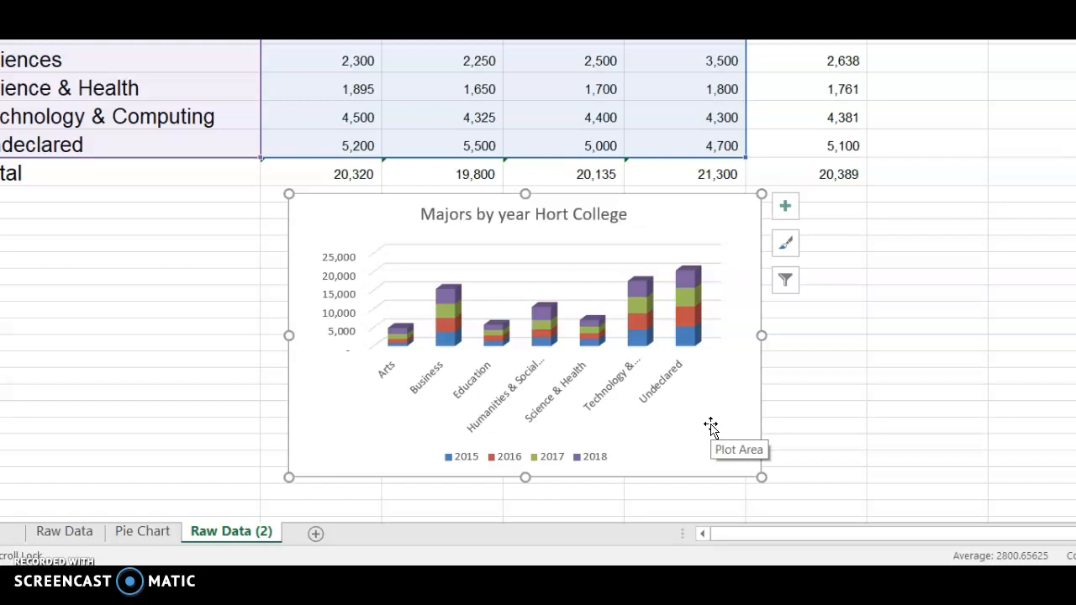
click(163, 361)
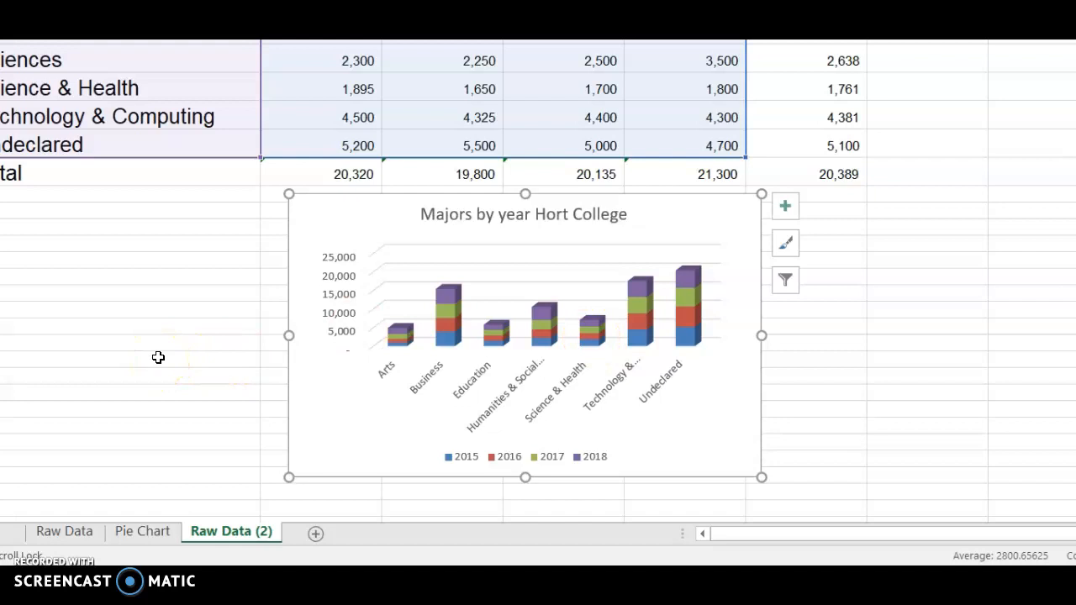
click(158, 357)
click(115, 211)
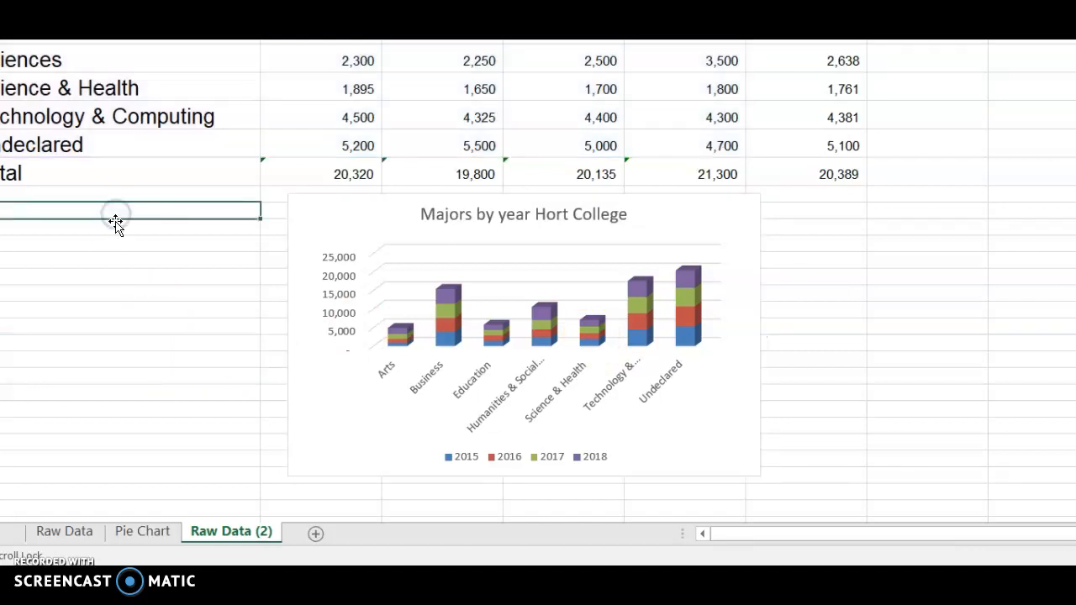
Step: Add a new worksheet named "Analysis" after Raw Data (2), and return to the Raw Data (2) sheet
click(316, 534)
double_click(318, 533)
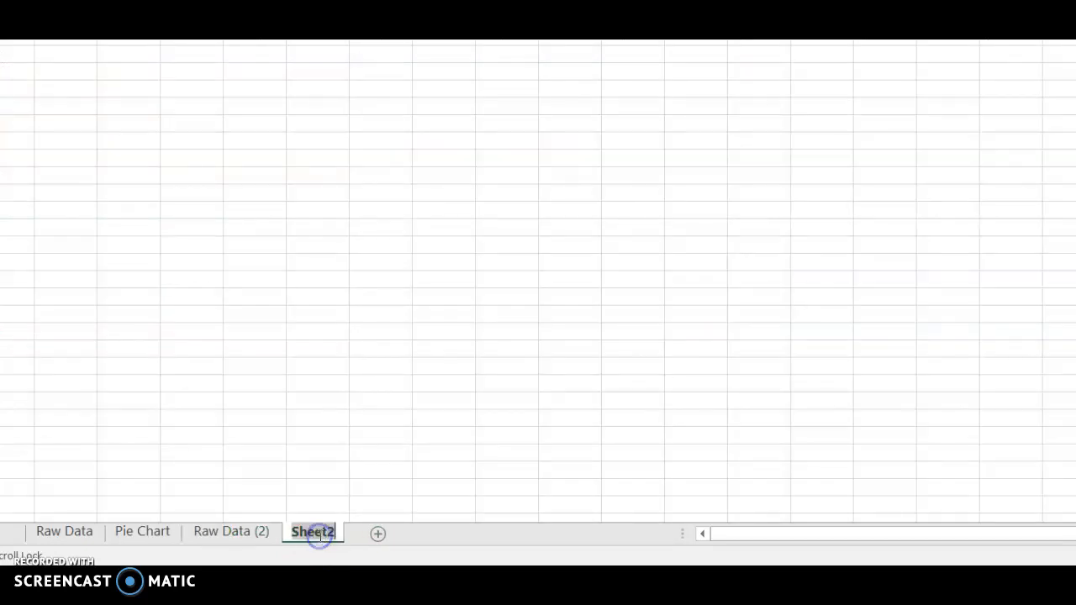
text(Analysis)
click(235, 531)
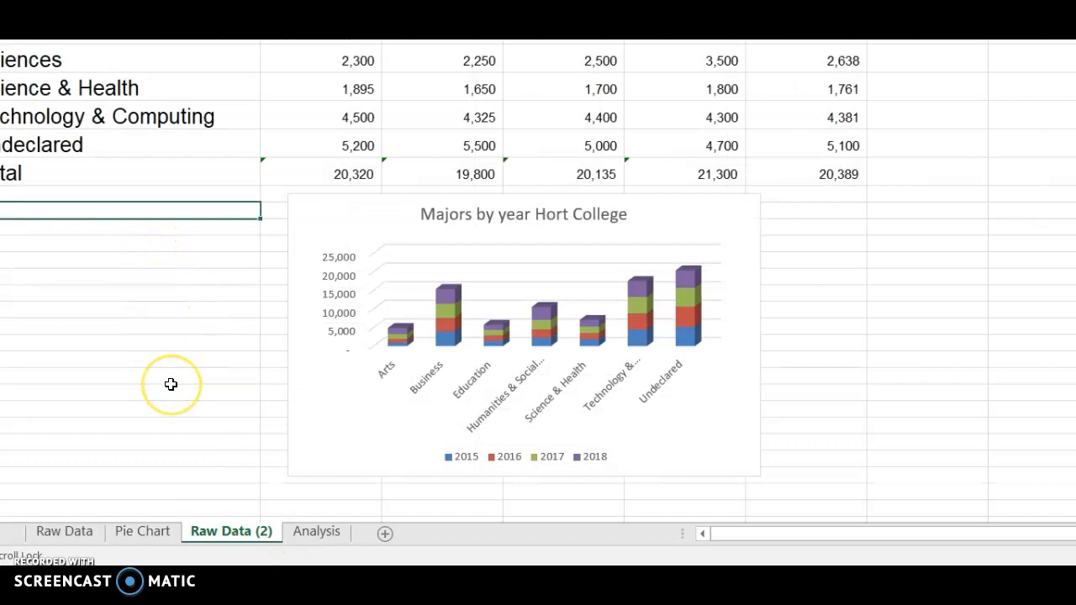
click(163, 225)
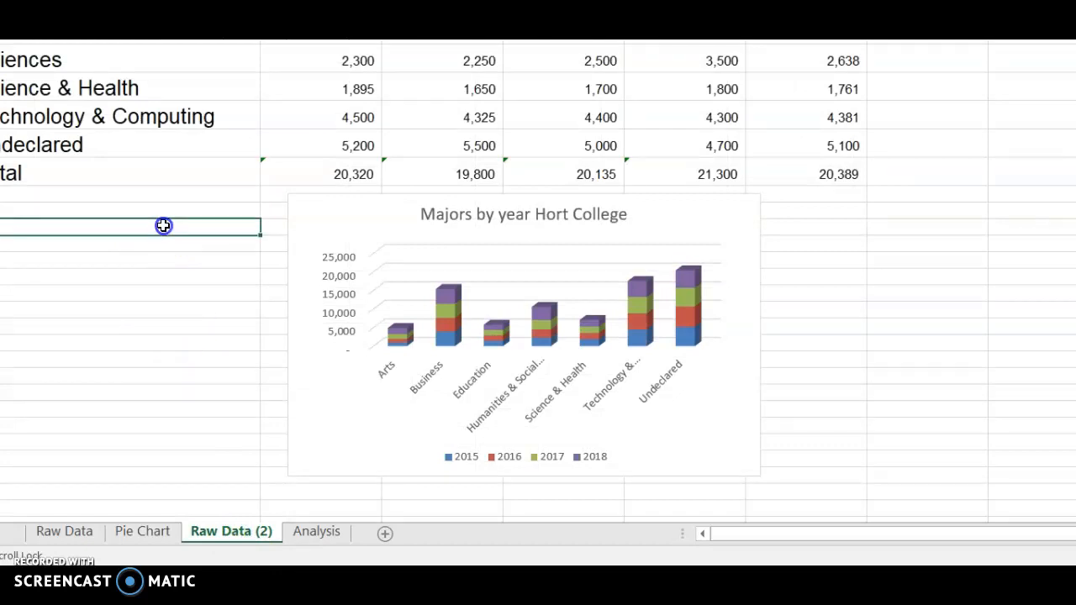